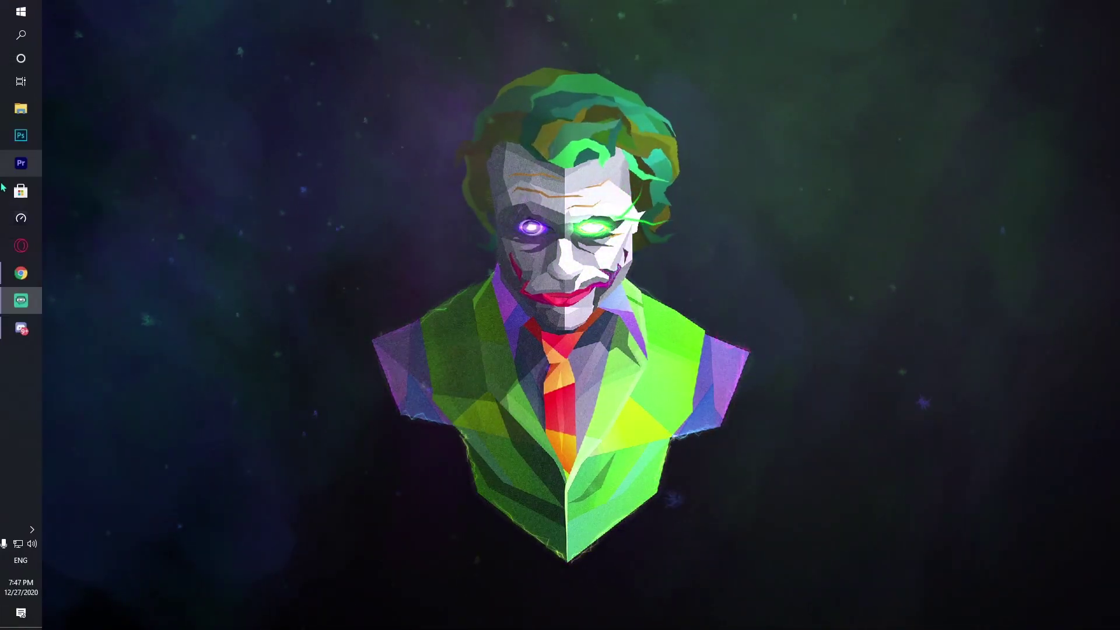
Step: Bring the Chrome browser window to the front from the taskbar
{"action": "left_click", "coordinate": [21, 273]}
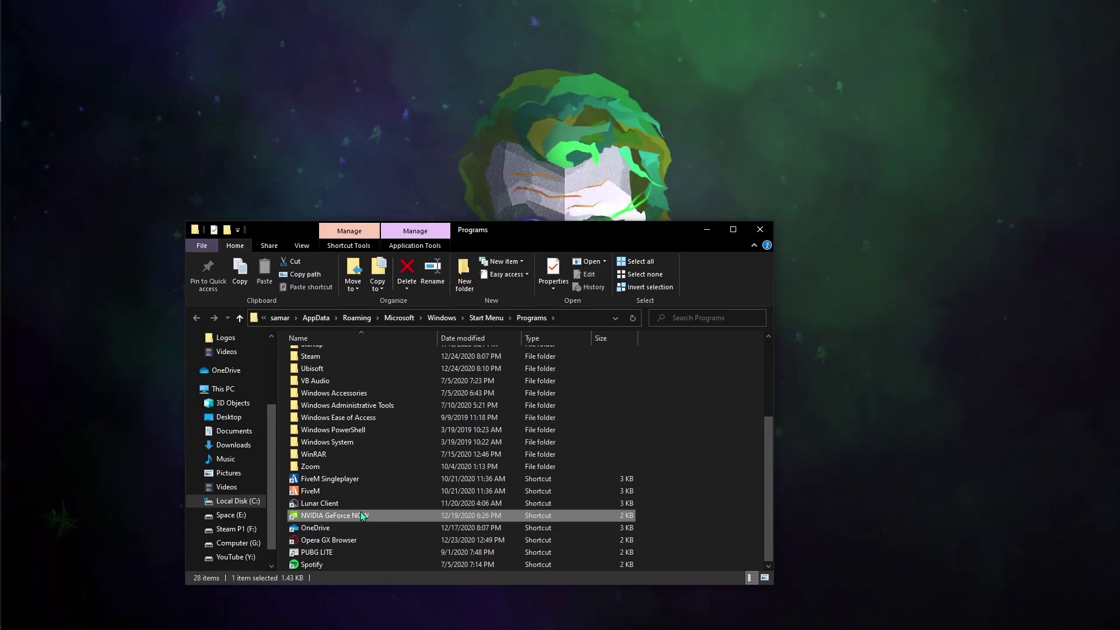
Step: Locate GeForceNOW.json in the CEF folder and choose Notepad as the app to open it
{"action": "right_click", "coordinate": [366, 517]}
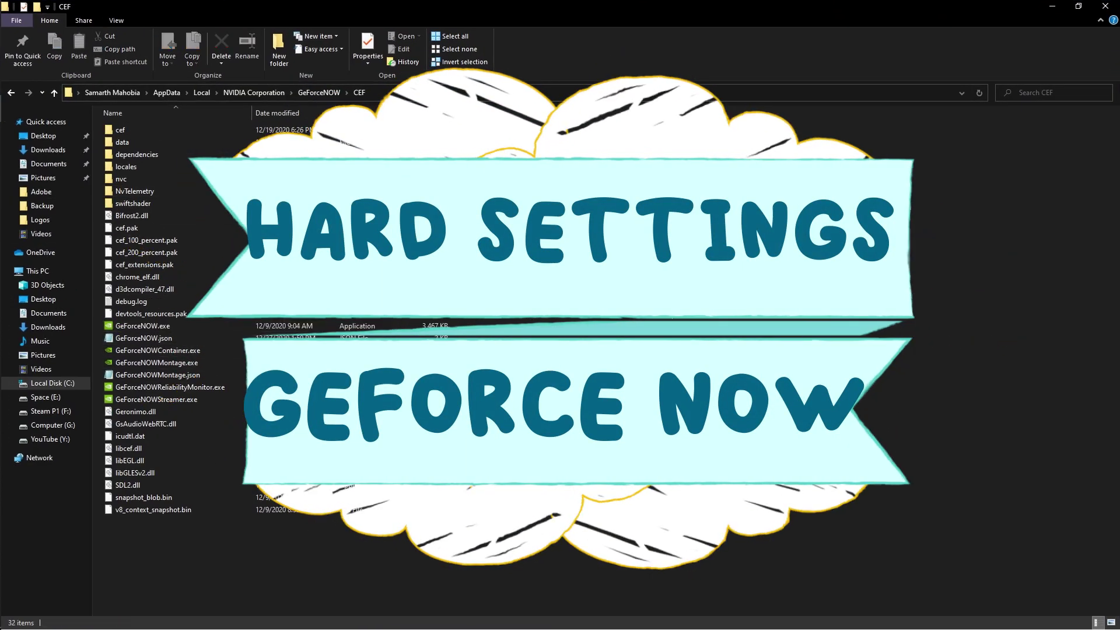
{"action": "left_click", "coordinate": [247, 338]}
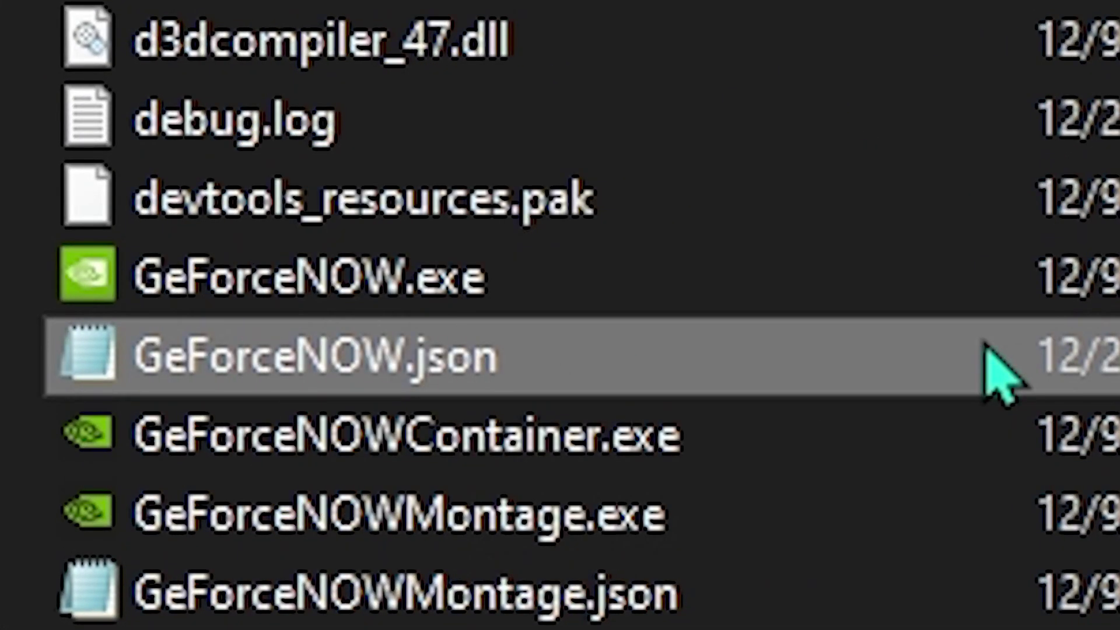
{"action": "right_click", "coordinate": [889, 351]}
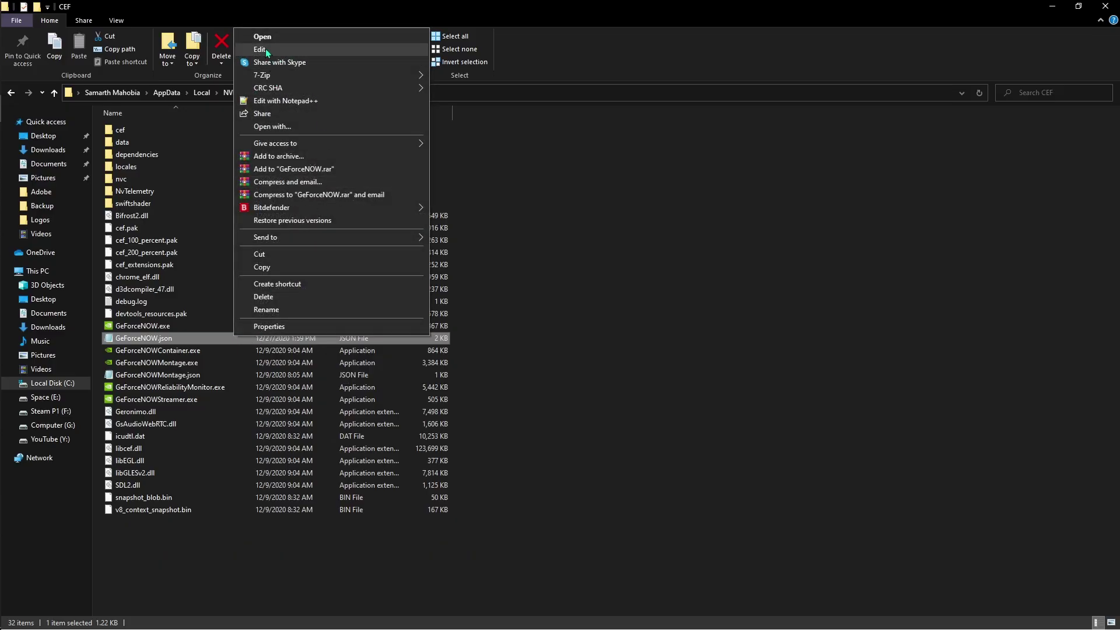
{"action": "left_click", "coordinate": [281, 128]}
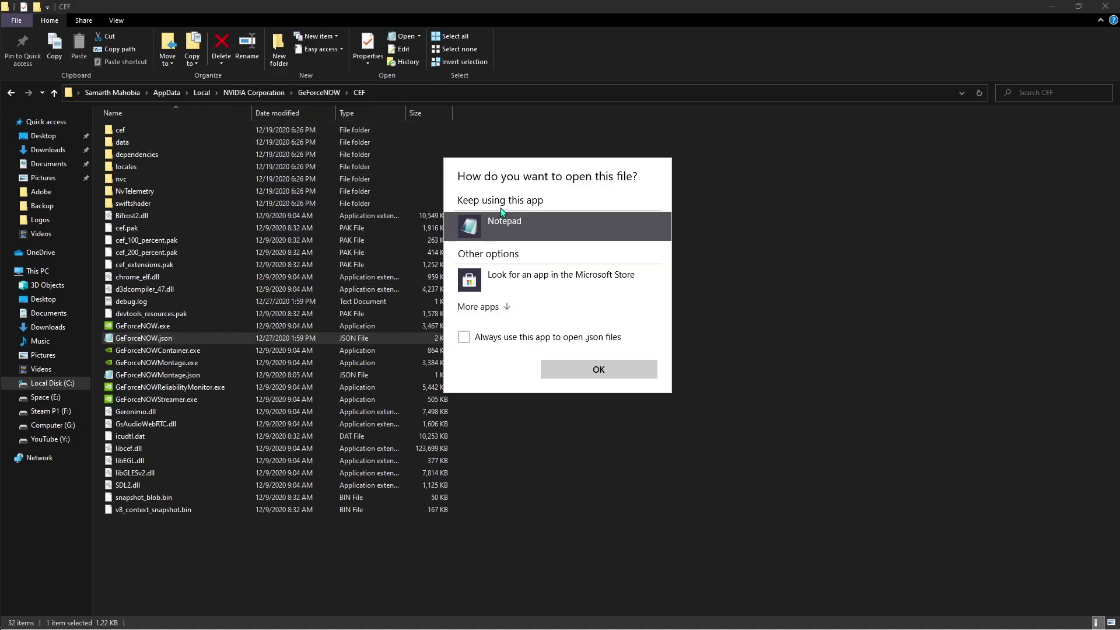
Step: Open GeForceNOW.json in a maximized Notepad, keeping the accelerator value at dx12
{"action": "left_click", "coordinate": [598, 370]}
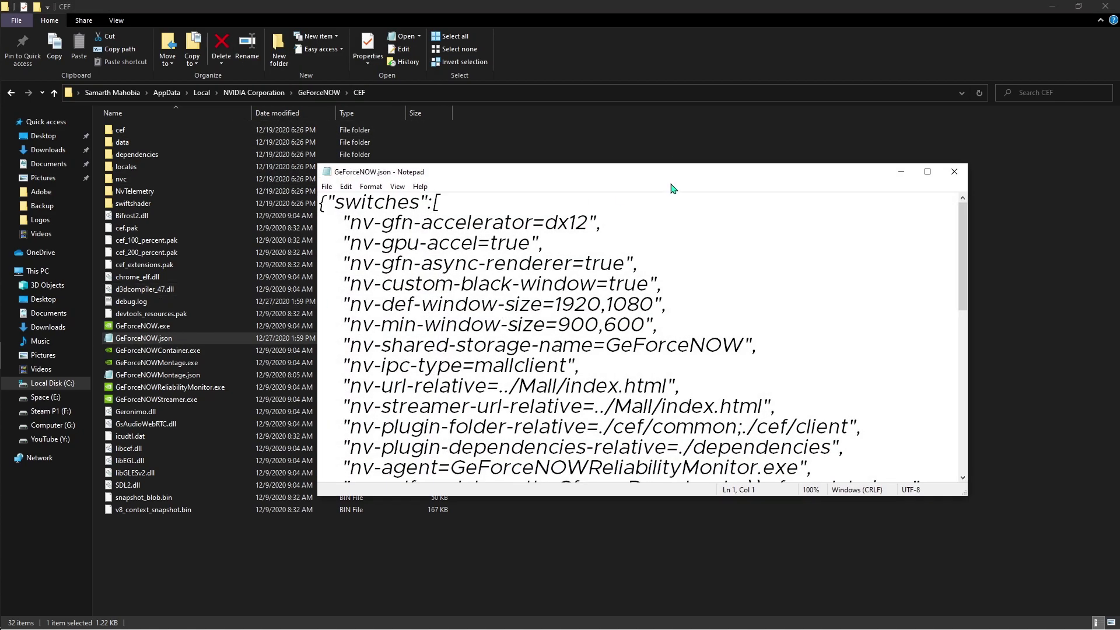
{"action": "left_click", "coordinate": [929, 165]}
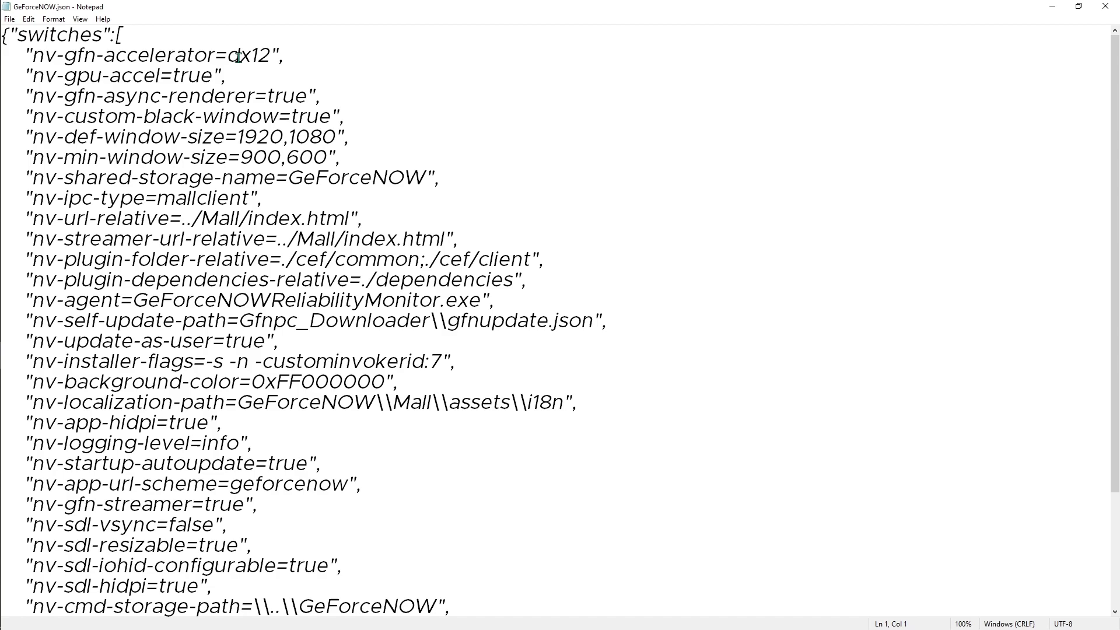
{"action": "left_click_drag", "start_coordinate": [271, 53], "coordinate": [246, 55]}
{"action": "type", "text": "9"}
{"action": "key", "text": "BackSpace"}
{"action": "type", "text": "10"}
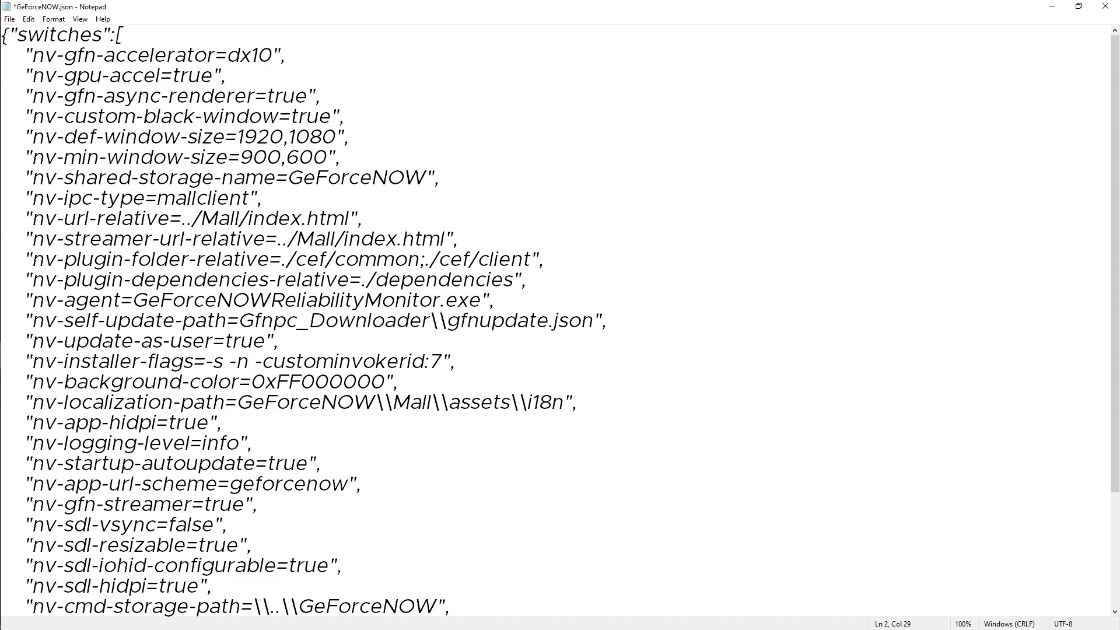
{"action": "key", "text": "BackSpace"}
{"action": "type", "text": "2"}
Step: Change the nv-startup-autoupdate value from true to false
{"action": "left_click_drag", "start_coordinate": [237, 137], "coordinate": [332, 136]}
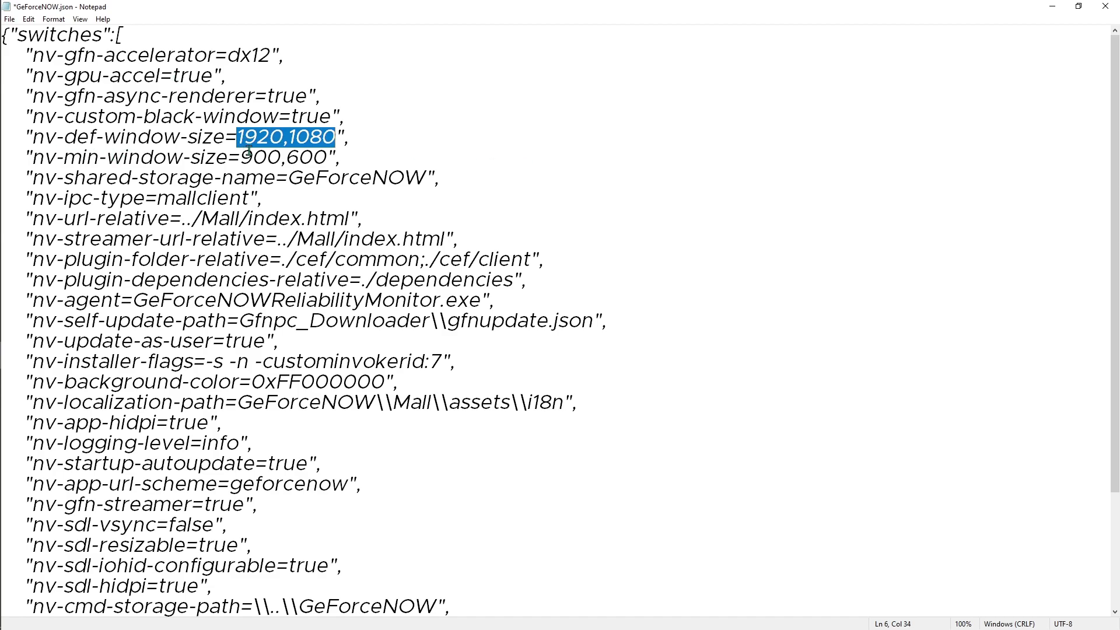
{"action": "scroll", "coordinate": [382, 267], "scroll_direction": "down", "scroll_amount": 3}
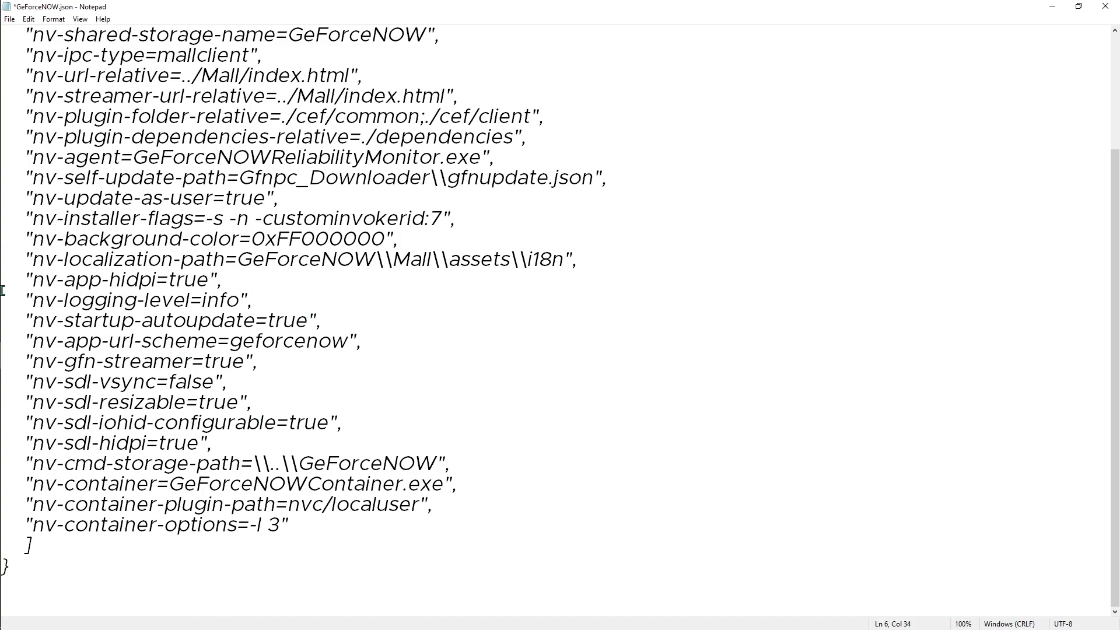
{"action": "left_click_drag", "start_coordinate": [33, 281], "coordinate": [208, 281]}
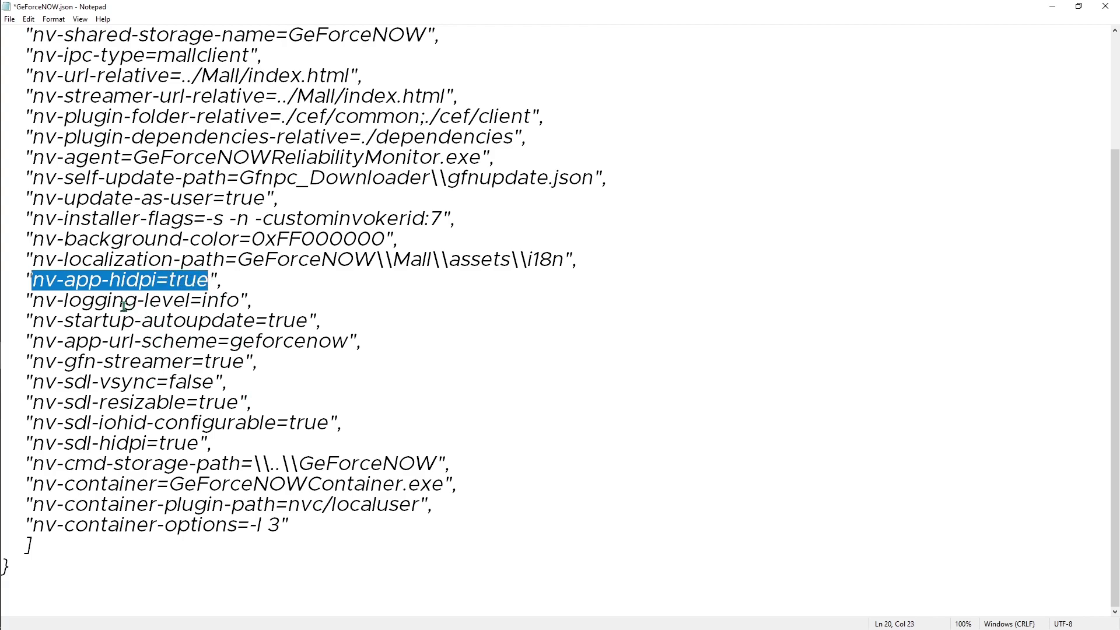
{"action": "left_click_drag", "start_coordinate": [306, 319], "coordinate": [267, 320]}
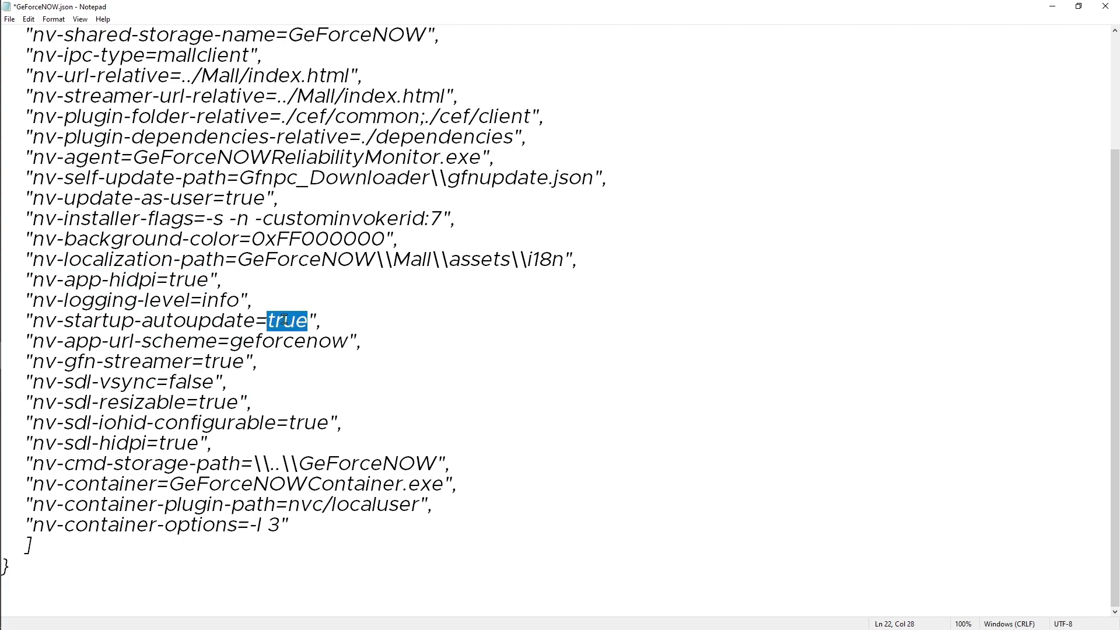
{"action": "type", "text": "false"}
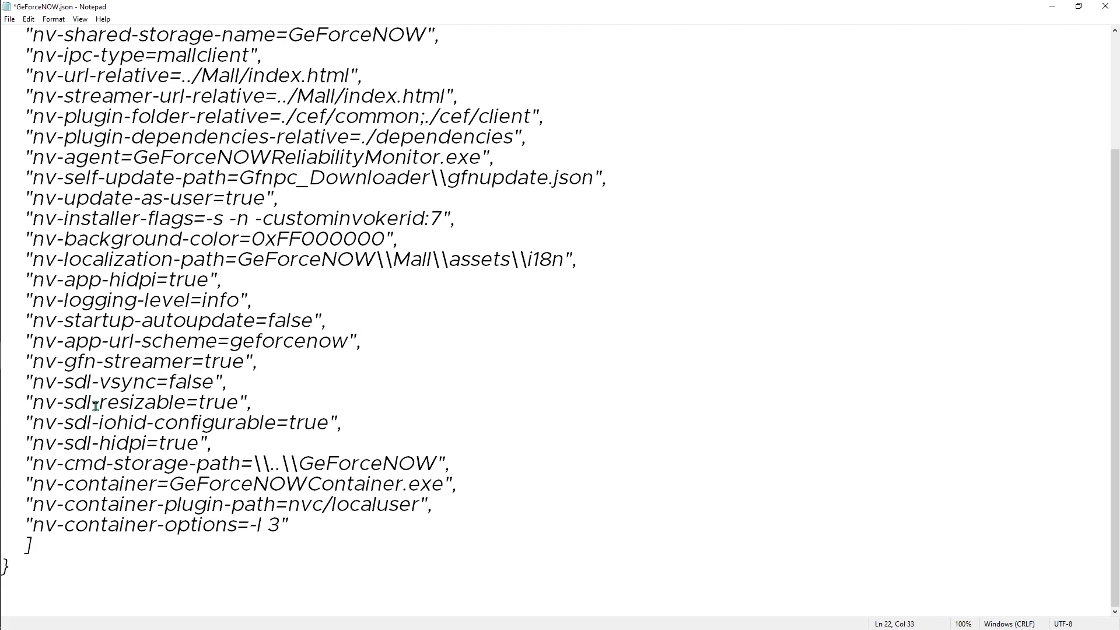
Step: Check the vsync and hidpi values without changing them, then go to save the file
{"action": "left_click_drag", "start_coordinate": [214, 382], "coordinate": [175, 382]}
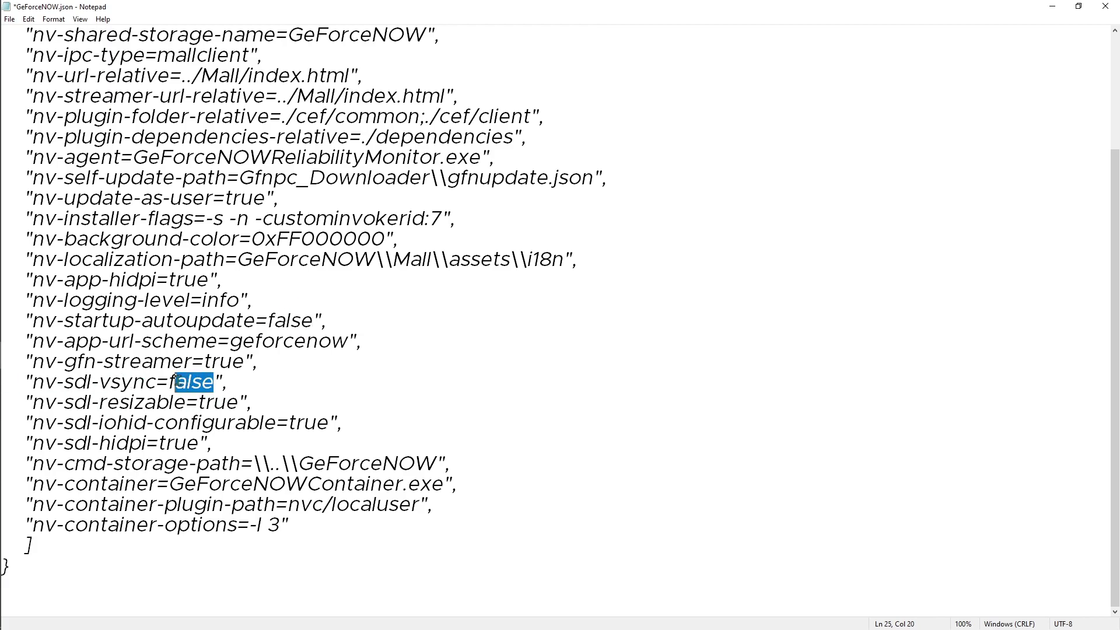
{"action": "double_click", "coordinate": [202, 382]}
{"action": "left_click", "coordinate": [277, 376]}
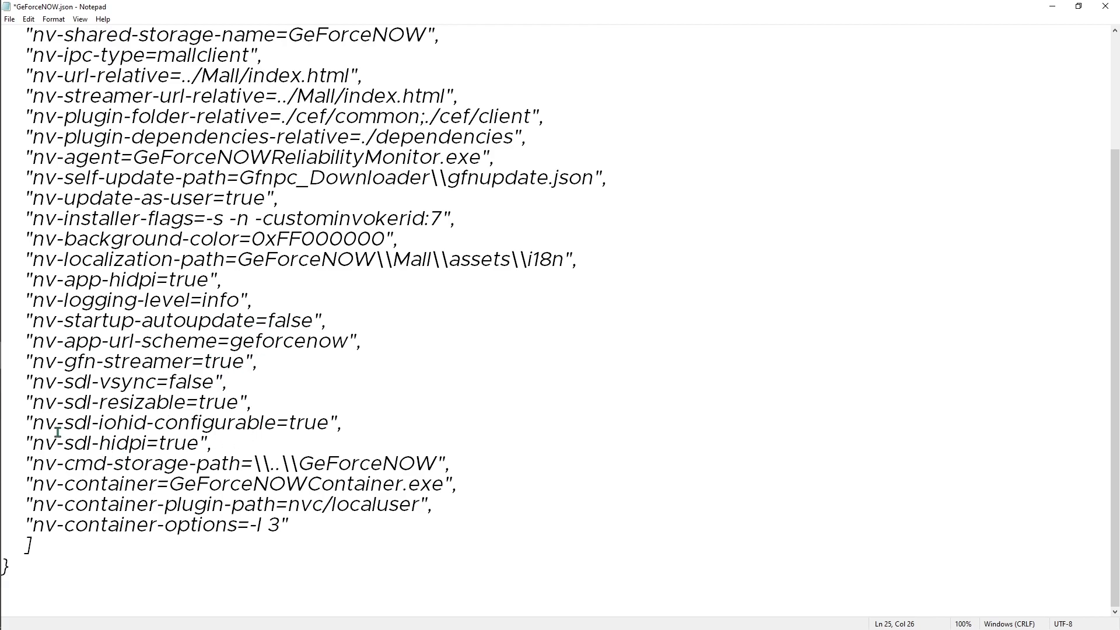
{"action": "double_click", "coordinate": [312, 423]}
{"action": "left_click", "coordinate": [176, 443]}
{"action": "double_click", "coordinate": [192, 442]}
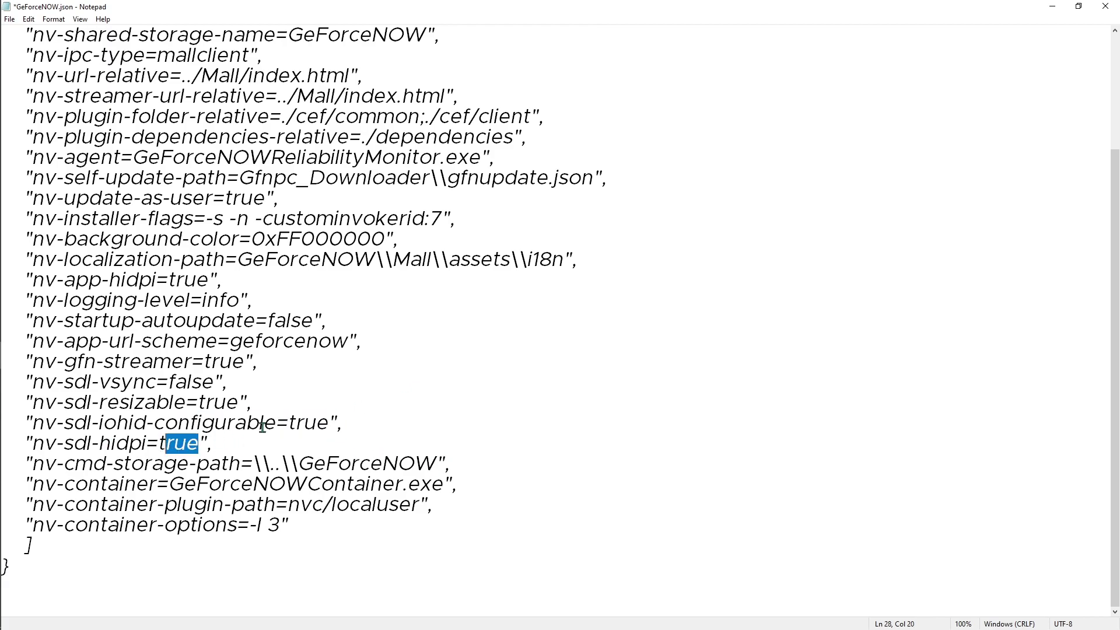
{"action": "left_click", "coordinate": [412, 430]}
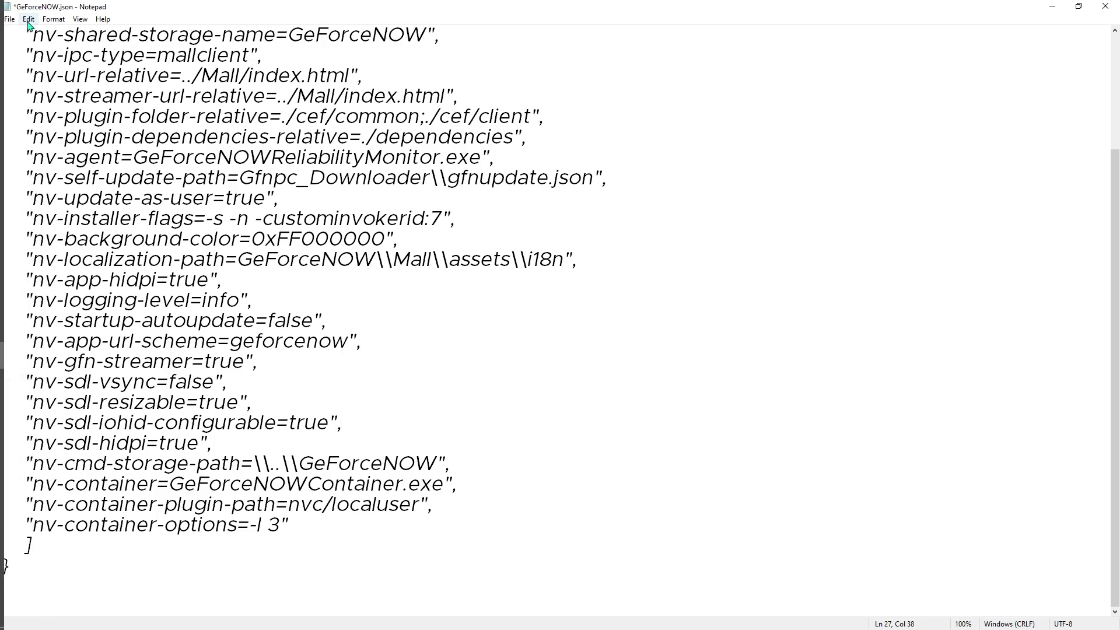
{"action": "left_click", "coordinate": [9, 19]}
Step: Save and close GeForceNOW.json, then launch GeForce NOW maximized and open its Settings page
{"action": "left_click", "coordinate": [44, 71]}
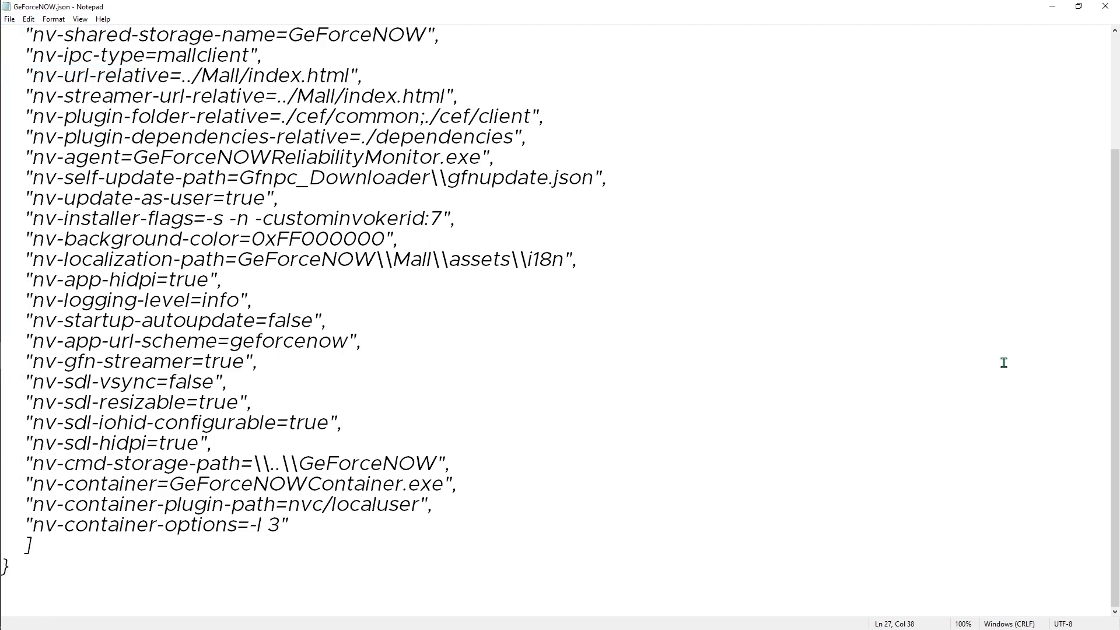
{"action": "left_click", "coordinate": [1096, 7]}
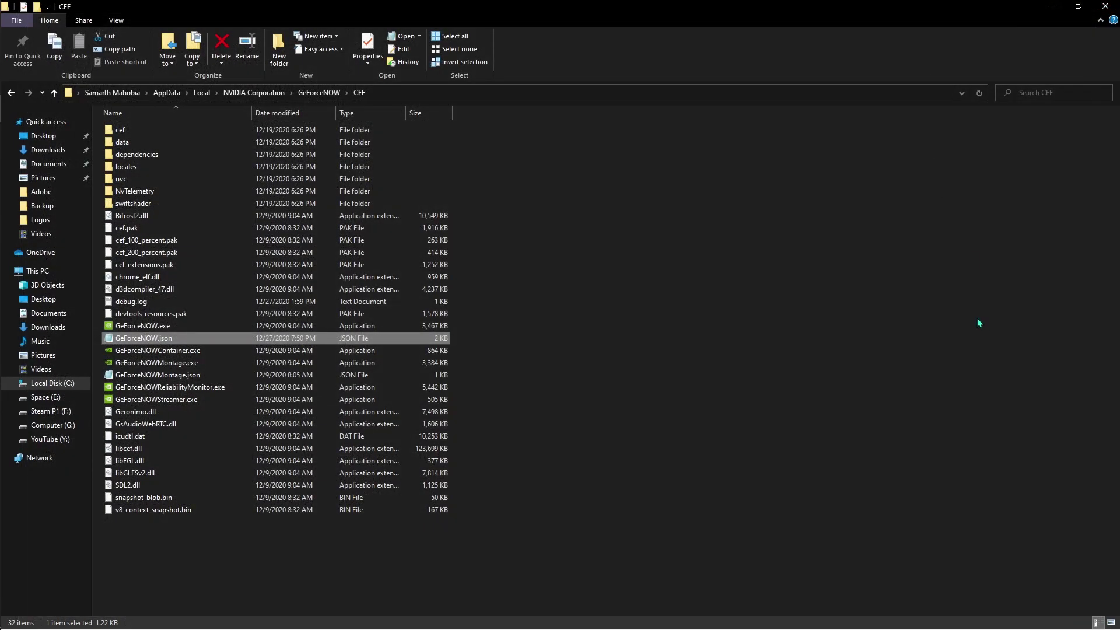
{"action": "double_click", "coordinate": [143, 326]}
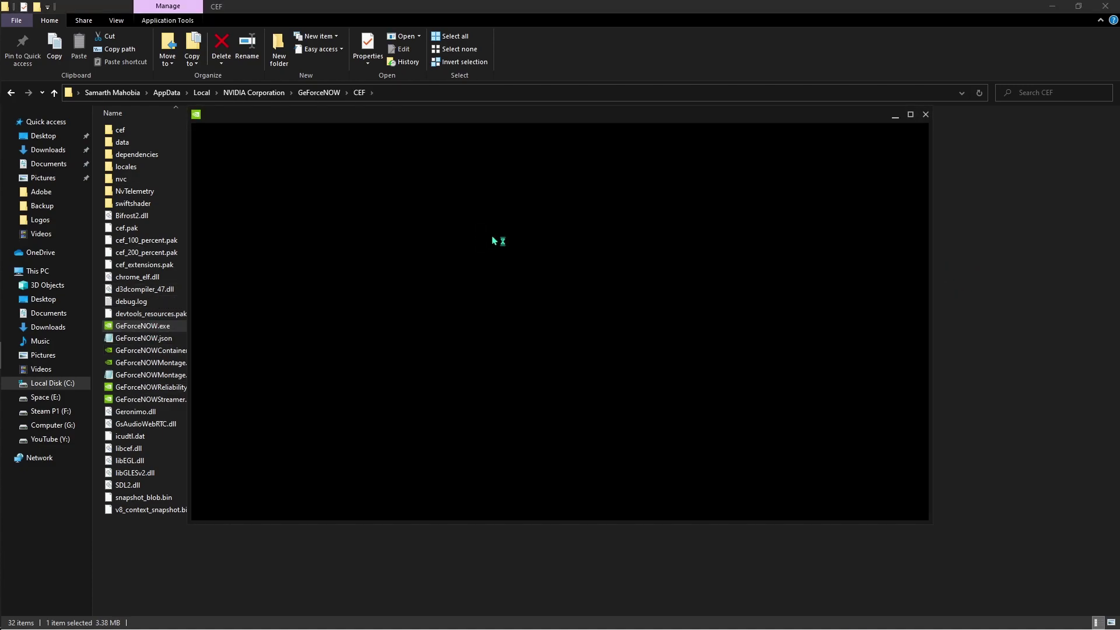
{"action": "left_click", "coordinate": [910, 122]}
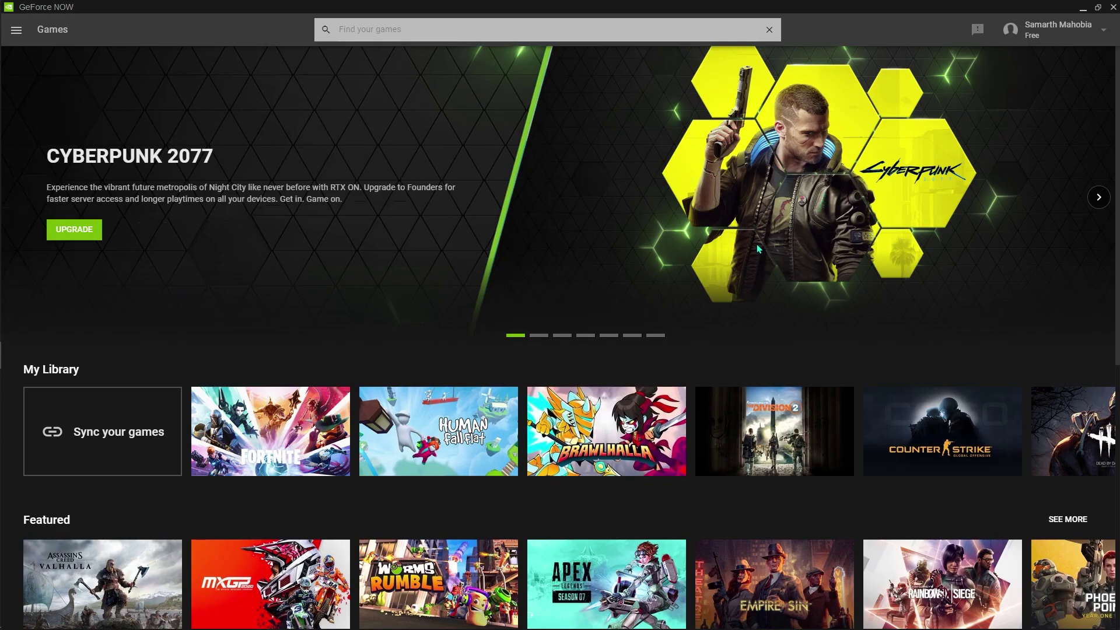
{"action": "left_click", "coordinate": [15, 29]}
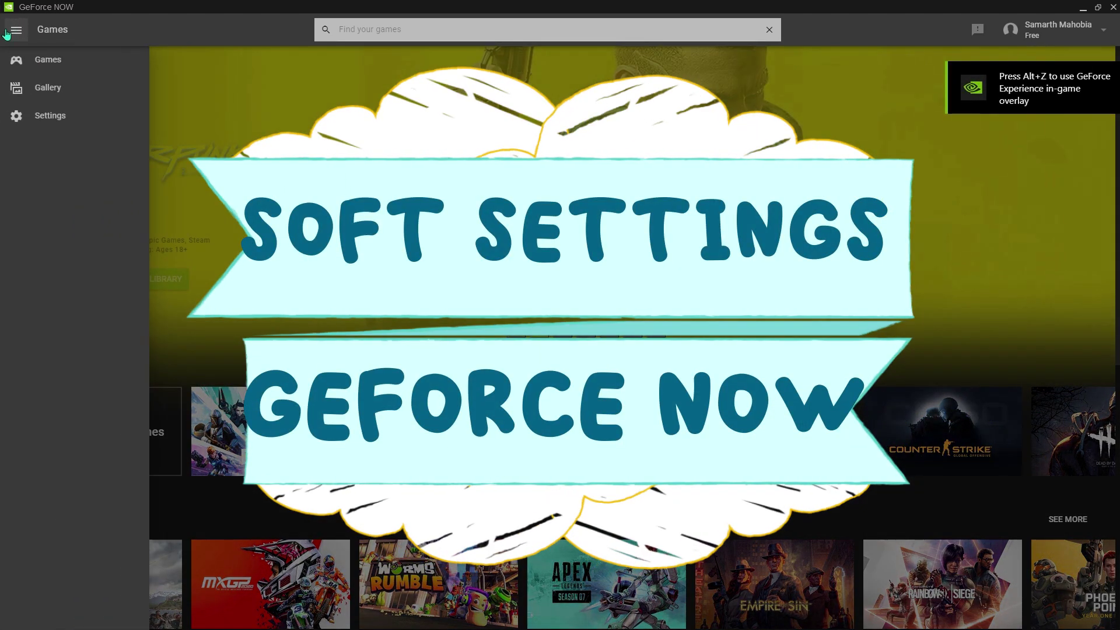
{"action": "left_click", "coordinate": [47, 116]}
Step: Choose Custom streaming quality with a 50 Mbps max bit rate and 1280 x 720 (16:9) resolution
{"action": "scroll", "coordinate": [52, 428], "scroll_direction": "down", "scroll_amount": 2}
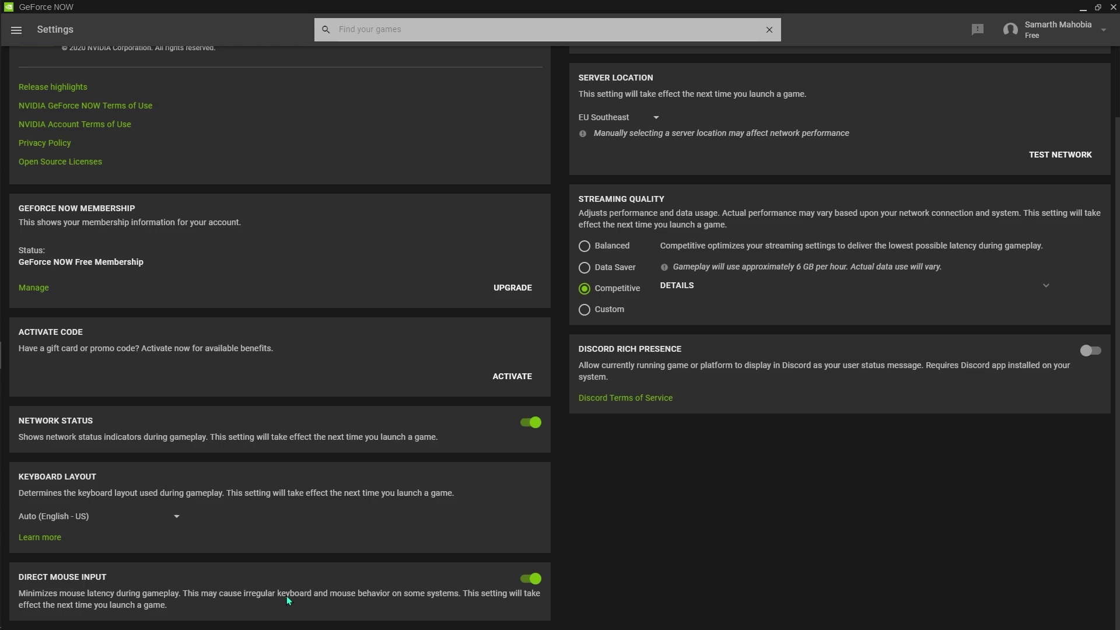
{"action": "scroll", "coordinate": [614, 209], "scroll_direction": "up", "scroll_amount": 2}
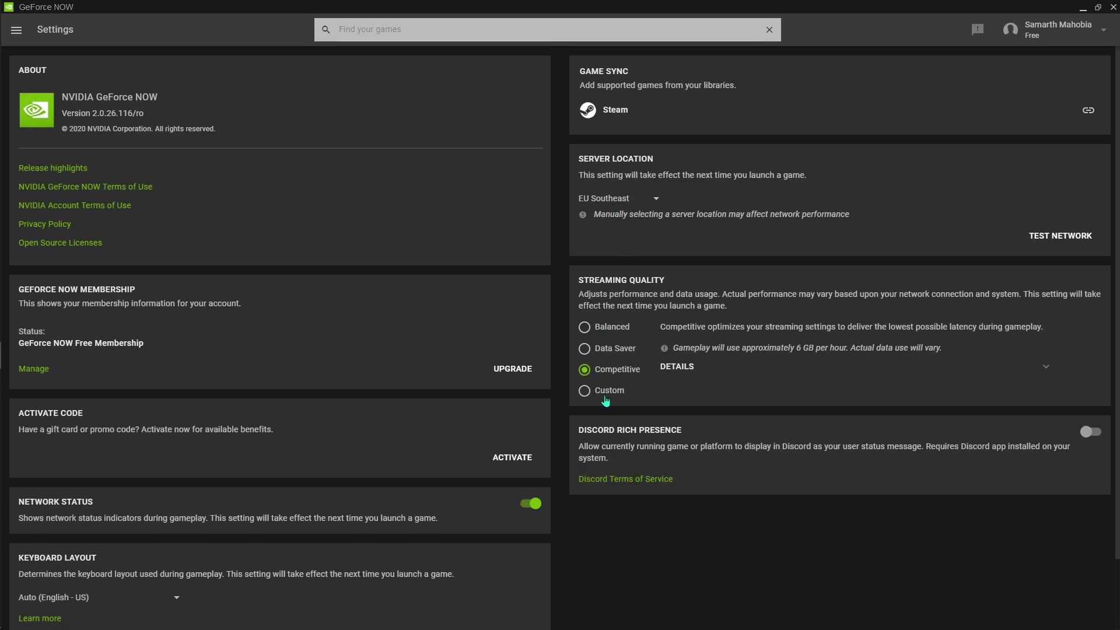
{"action": "left_click", "coordinate": [606, 391]}
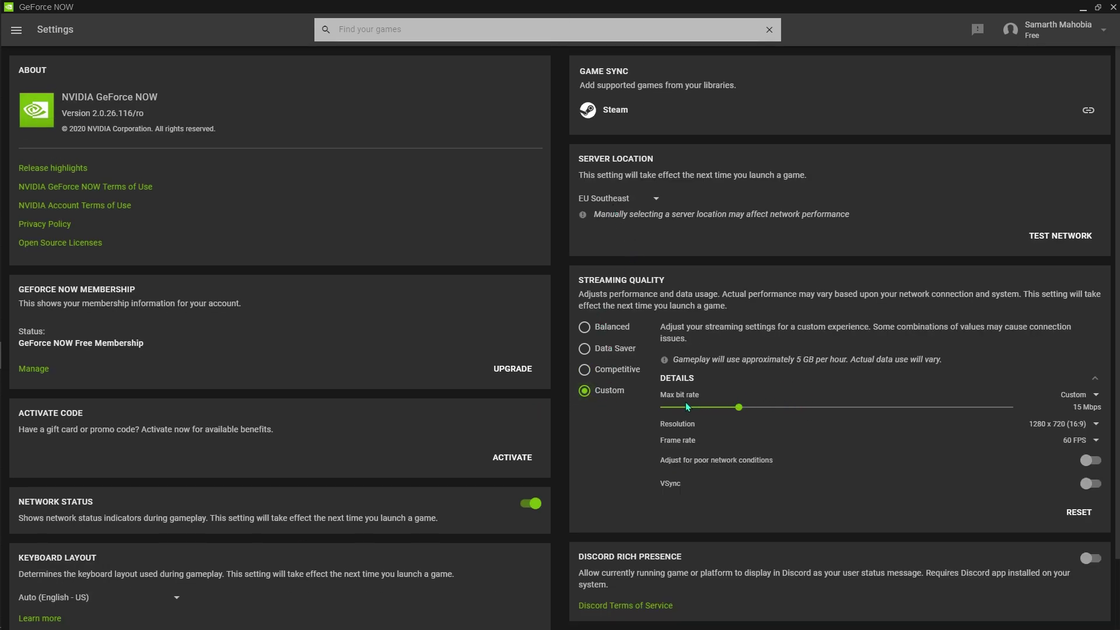
{"action": "left_click_drag", "start_coordinate": [741, 408], "coordinate": [1013, 407]}
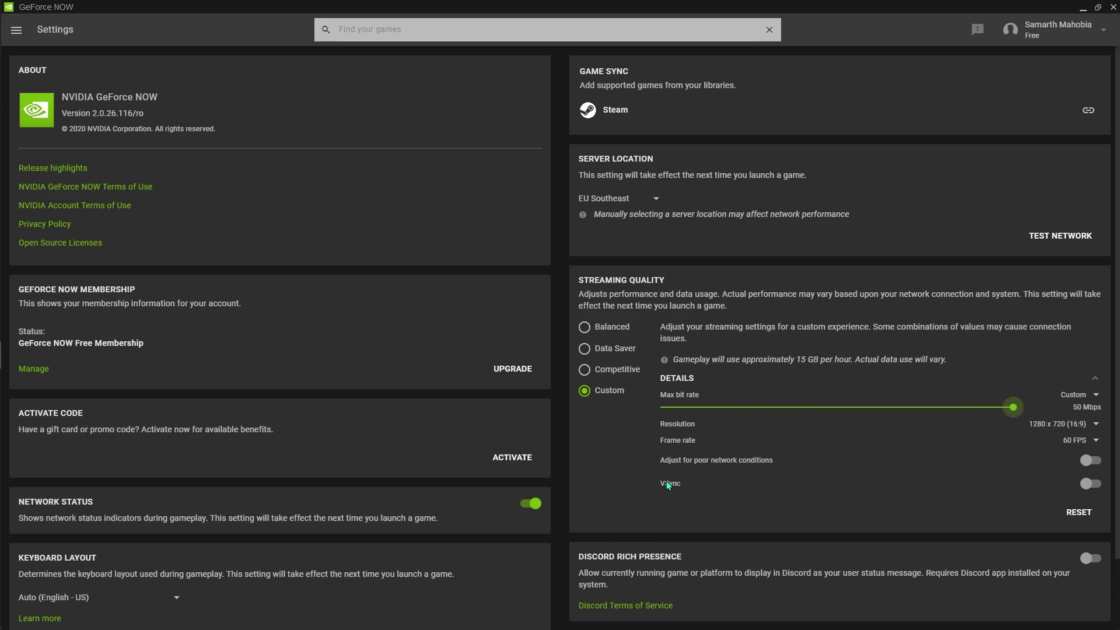
{"action": "left_click", "coordinate": [1047, 430]}
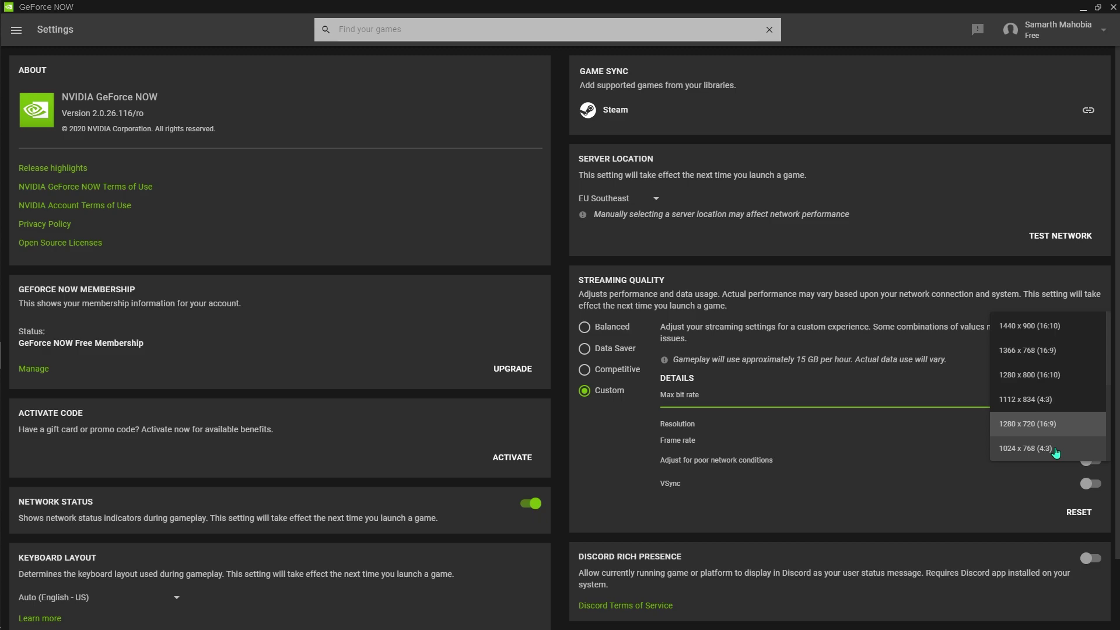
{"action": "left_click", "coordinate": [1057, 450]}
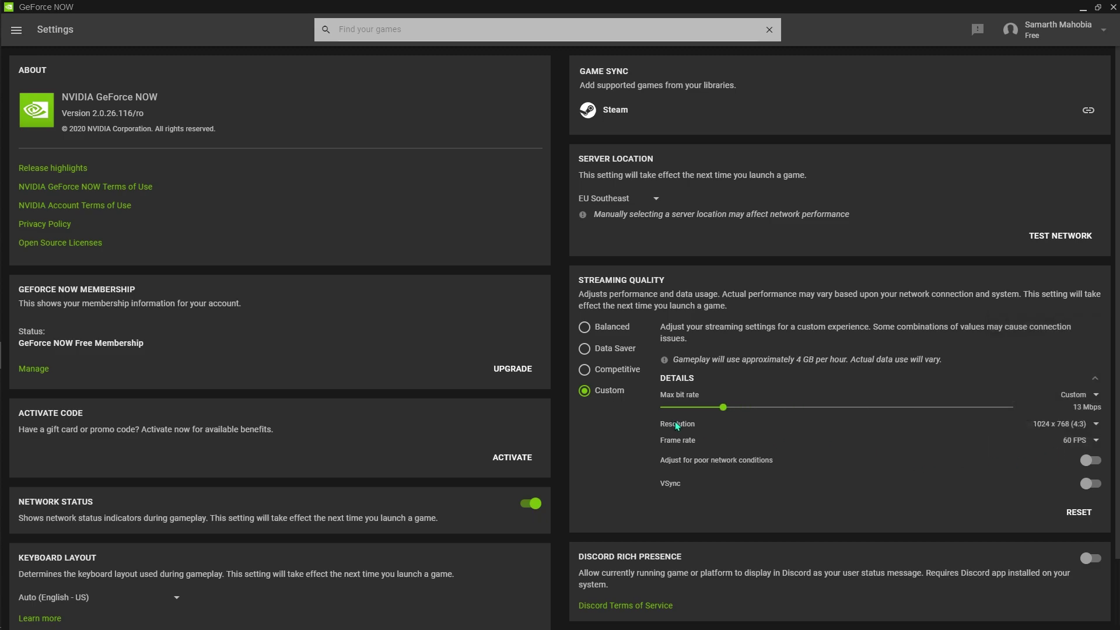
{"action": "left_click_drag", "start_coordinate": [729, 413], "coordinate": [1013, 407]}
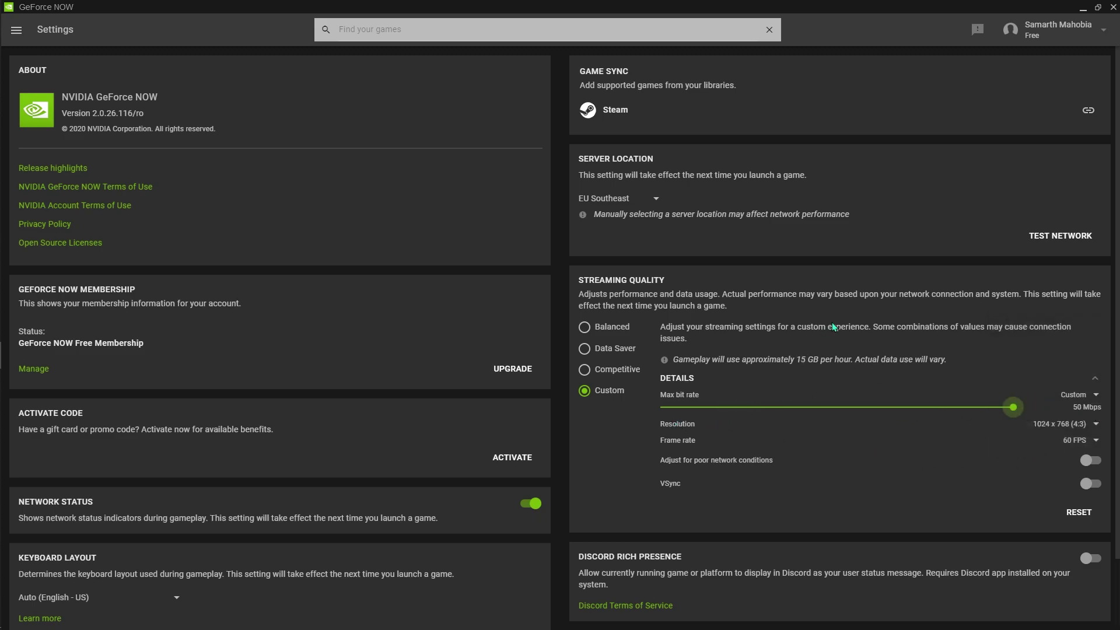
{"action": "left_click", "coordinate": [1053, 424]}
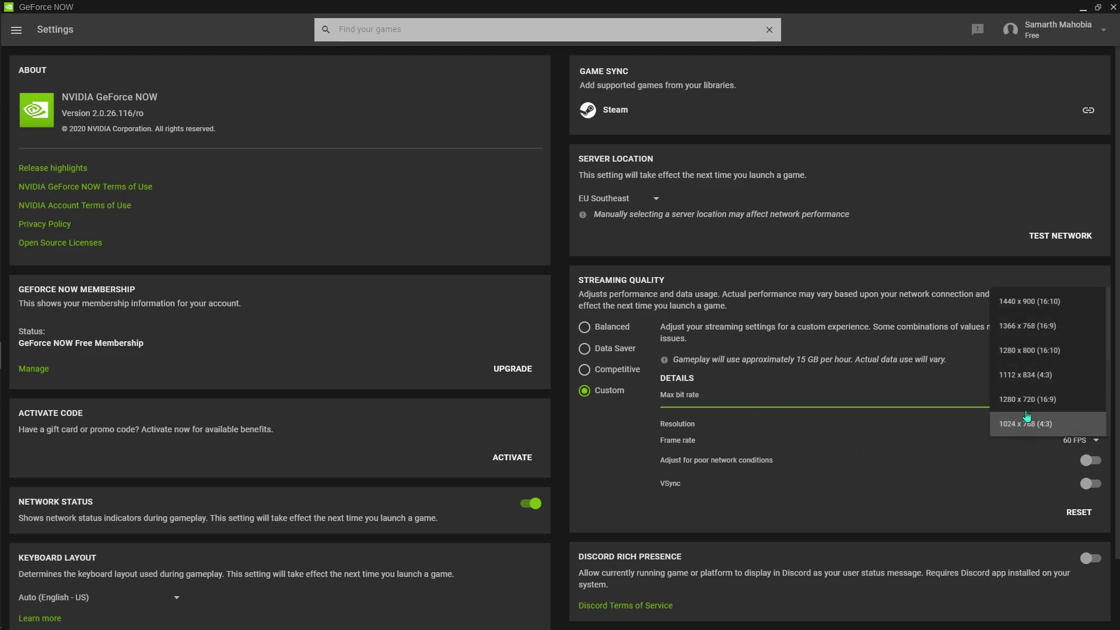
{"action": "left_click", "coordinate": [1035, 398]}
{"action": "left_click_drag", "start_coordinate": [746, 407], "coordinate": [1097, 420]}
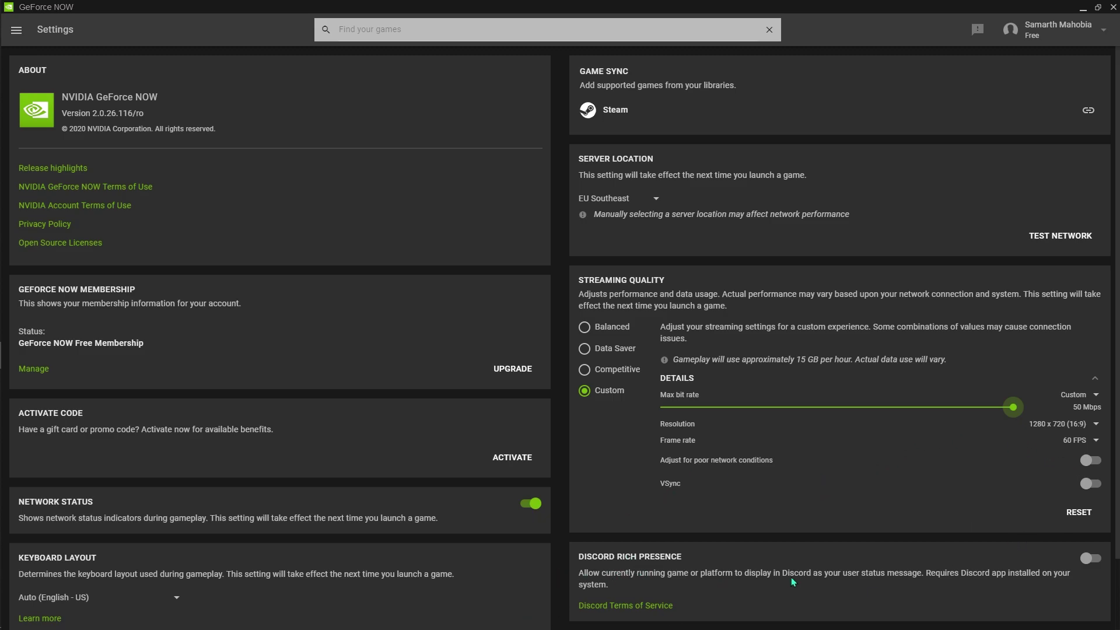
Step: Leave the server location on EU Southeast
{"action": "left_click", "coordinate": [621, 206]}
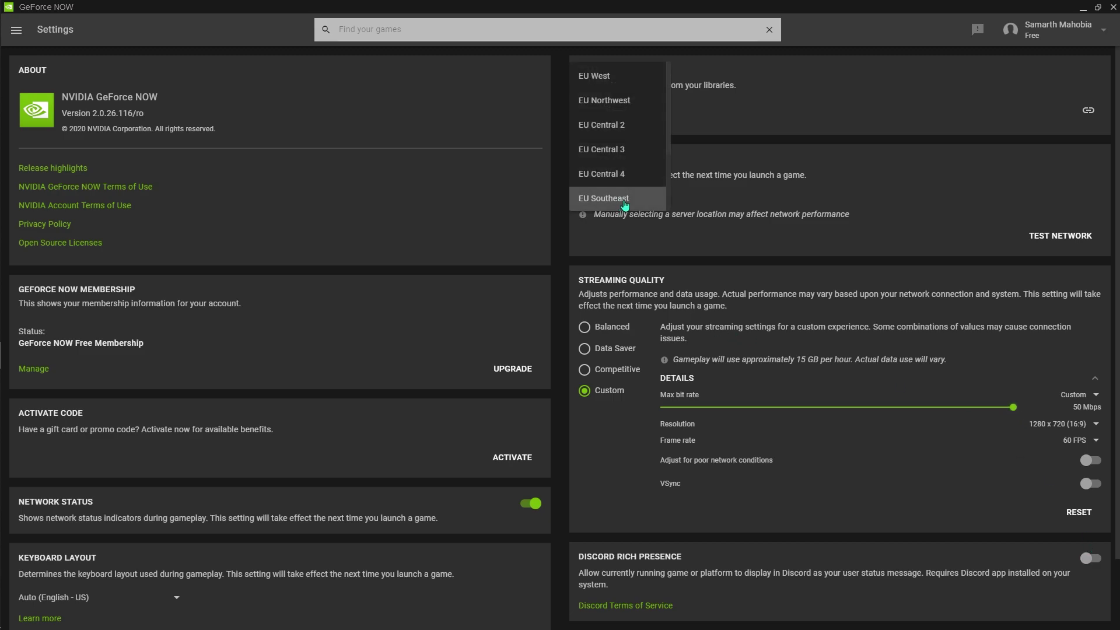
{"action": "left_click", "coordinate": [606, 195]}
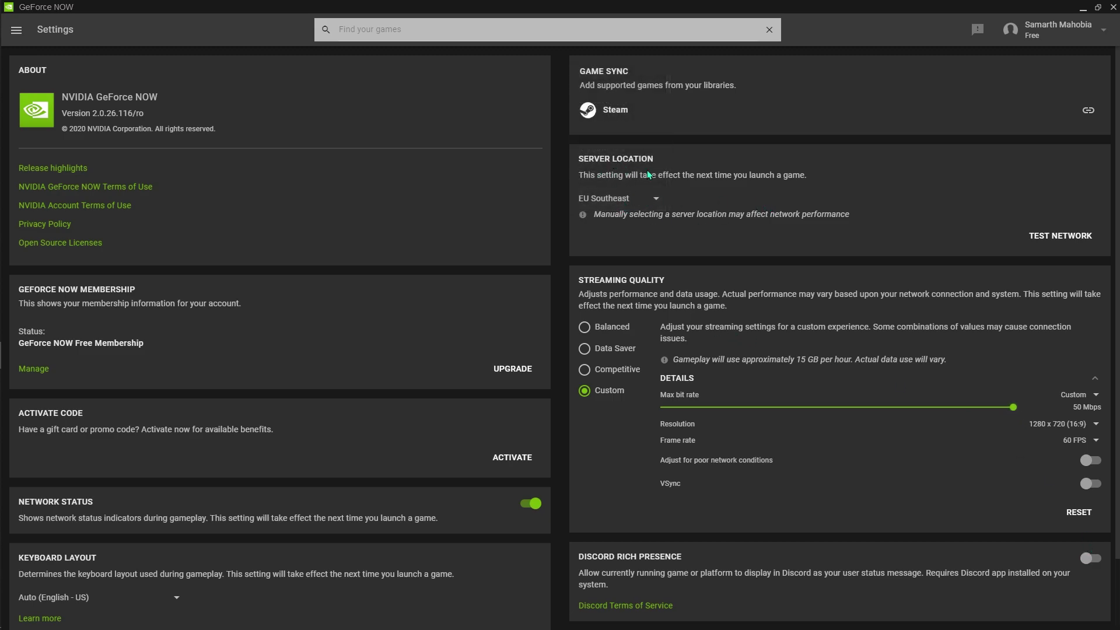
{"action": "left_click", "coordinate": [660, 199]}
{"action": "left_click", "coordinate": [780, 206]}
{"action": "left_click", "coordinate": [618, 201]}
{"action": "scroll", "coordinate": [614, 114], "scroll_direction": "up", "scroll_amount": 10}
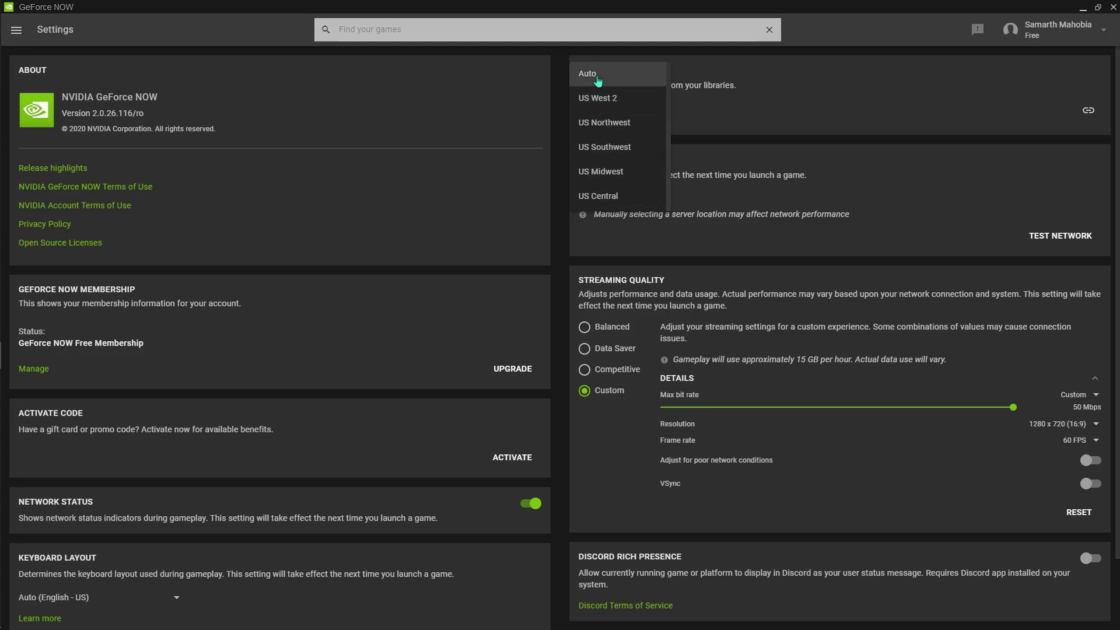
{"action": "left_click", "coordinate": [700, 218]}
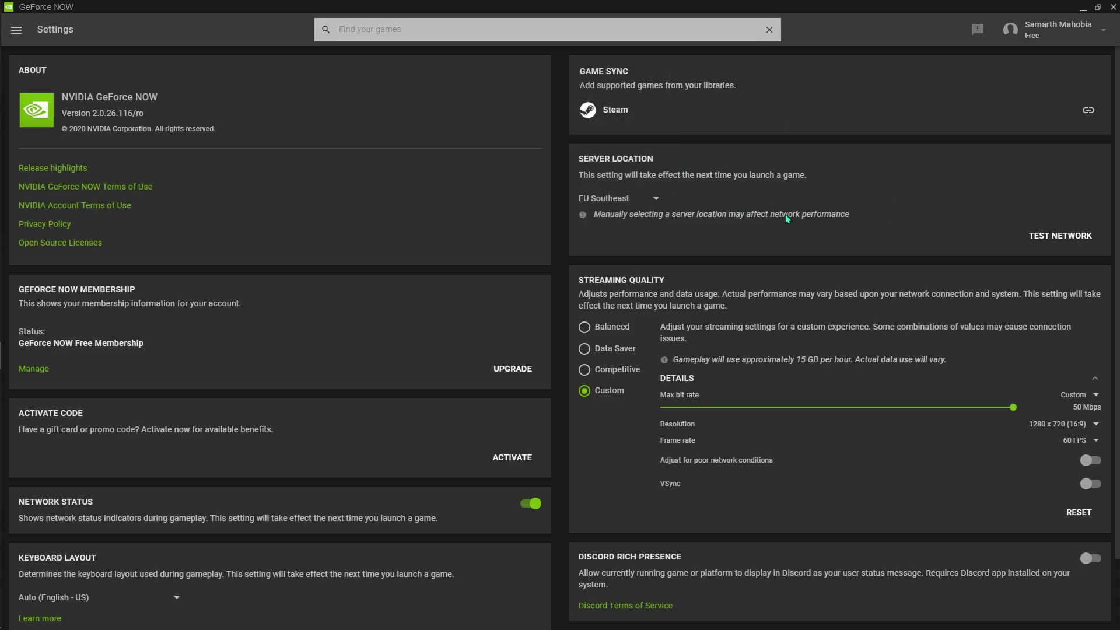
Step: Return to the Games page and minimize GeForce NOW
{"action": "left_click", "coordinate": [27, 33]}
{"action": "left_click", "coordinate": [30, 62]}
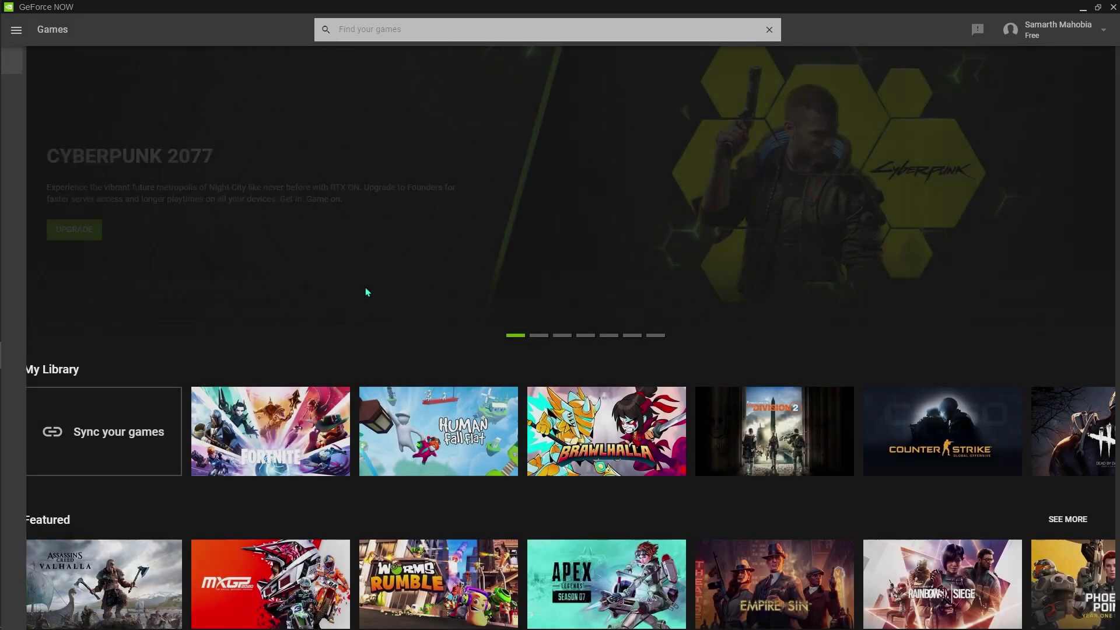
{"action": "scroll", "coordinate": [540, 417], "scroll_direction": "down", "scroll_amount": 5}
{"action": "left_click_drag", "start_coordinate": [1116, 325], "coordinate": [1113, 56]}
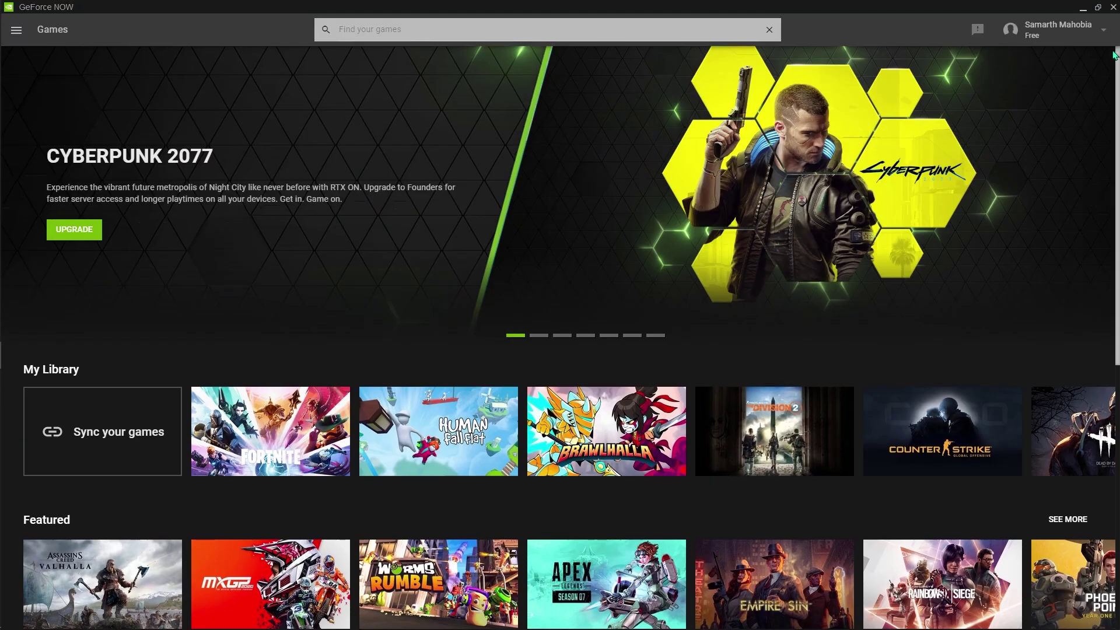
{"action": "left_click", "coordinate": [1085, 11]}
Step: Minimize Explorer and launch Command Prompt from Windows search
{"action": "left_click", "coordinate": [1052, 7]}
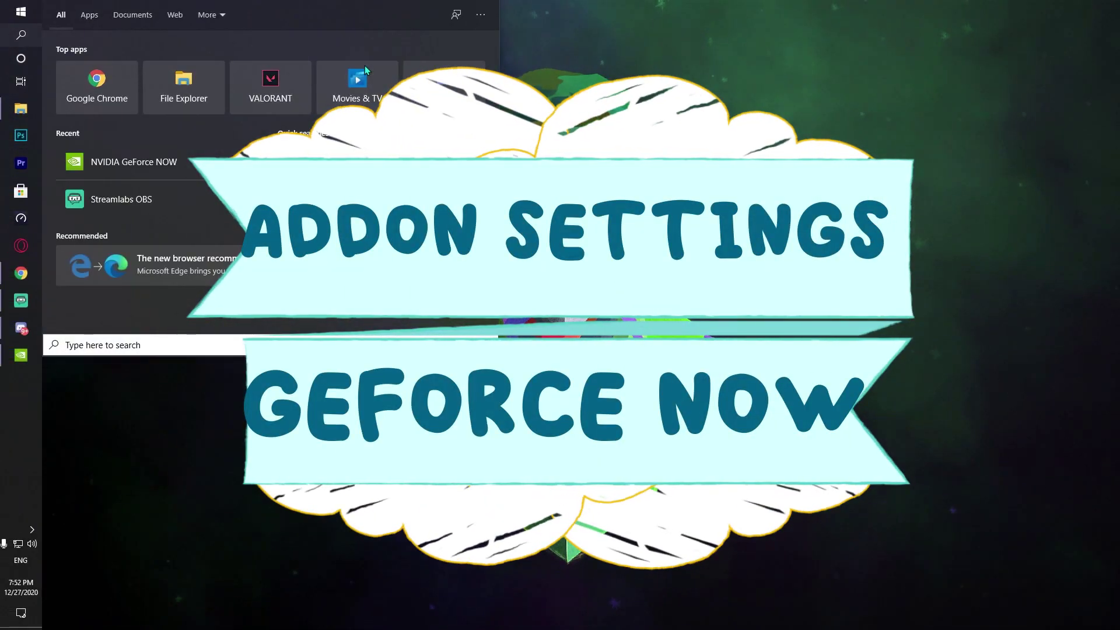
{"action": "type", "text": "c"}
{"action": "key", "text": "Down"}
{"action": "key", "text": "Return"}
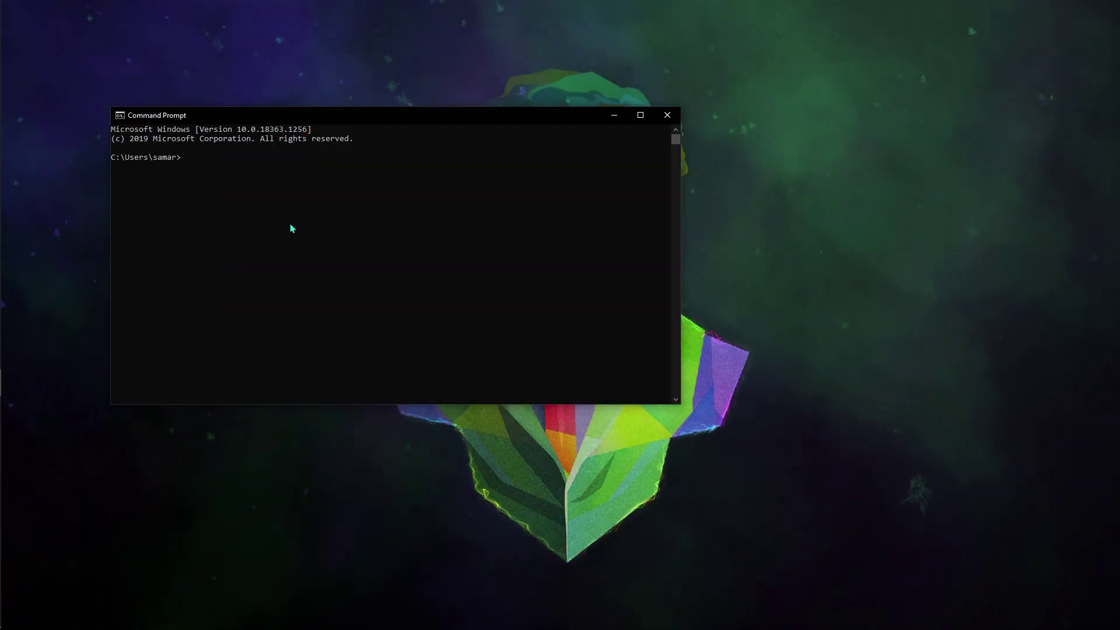
Step: Run ipconfig /flushdns, confirm the success message, and close the console
{"action": "type", "text": "ipconfig /flushdmn"}
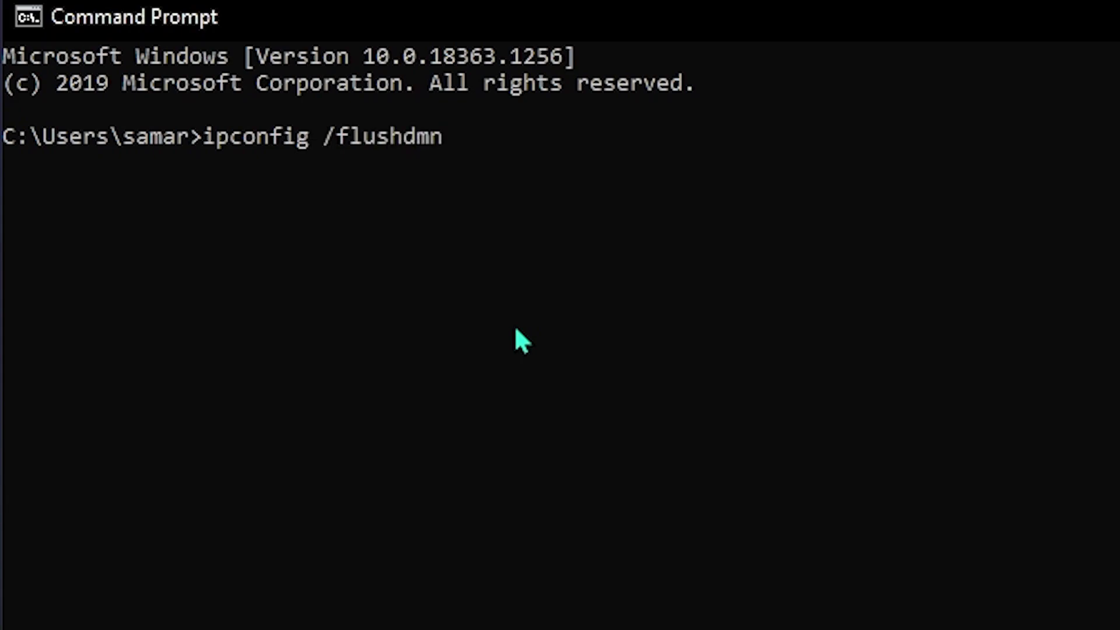
{"action": "key", "text": "BackSpace"}
{"action": "key", "text": "BackSpace"}
{"action": "type", "text": "ns"}
{"action": "key", "text": "Return"}
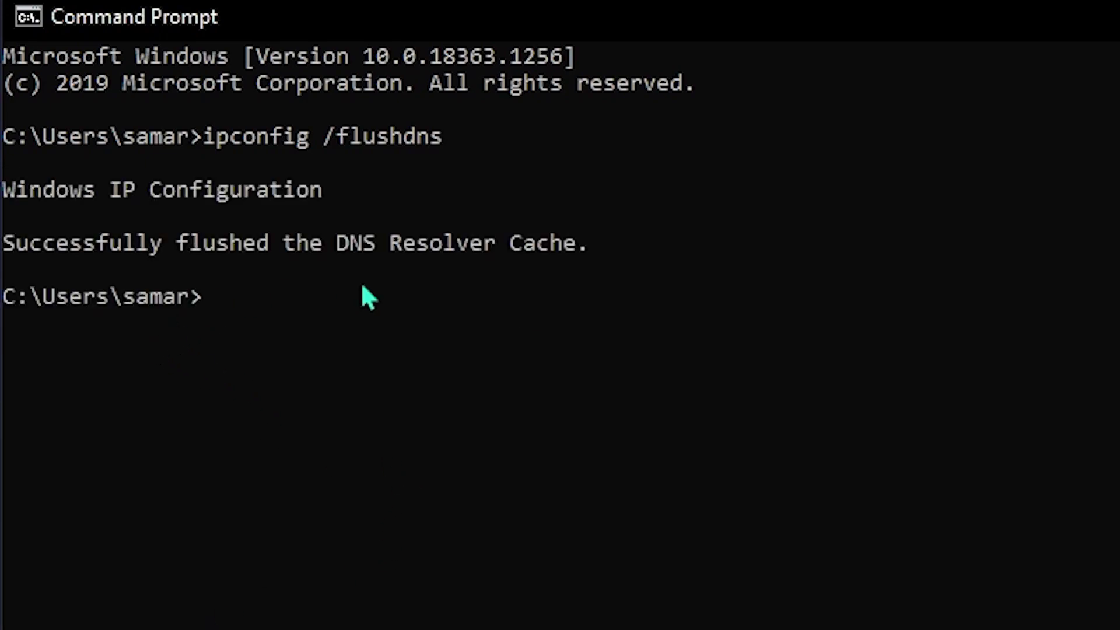
{"action": "left_click_drag", "start_coordinate": [590, 252], "coordinate": [25, 244]}
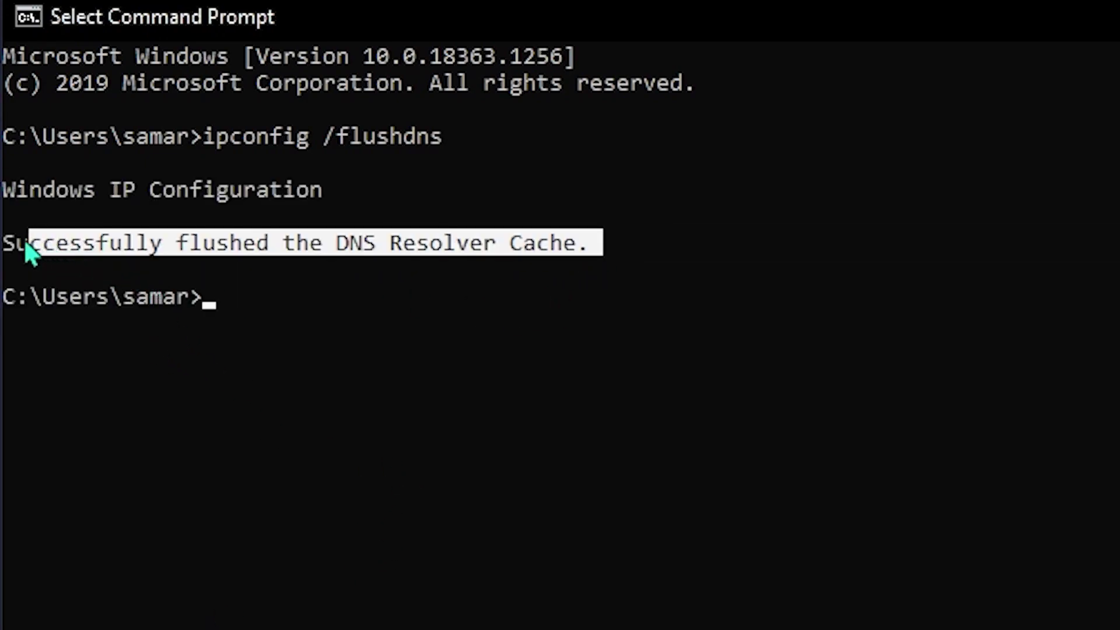
{"action": "right_click", "coordinate": [1028, 348]}
{"action": "left_click", "coordinate": [665, 115]}
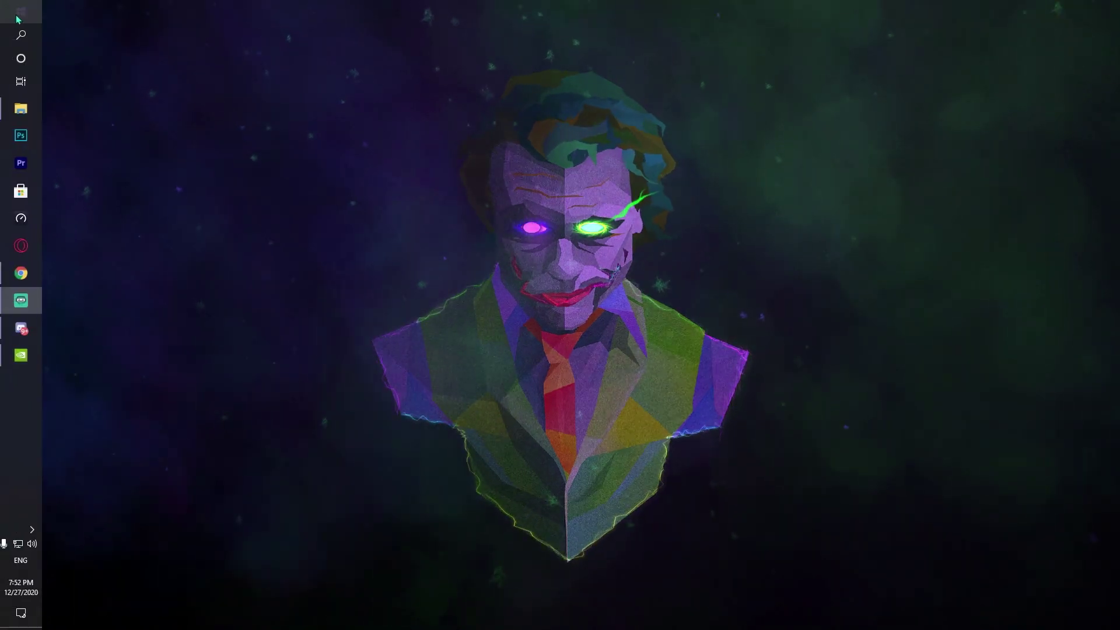
Step: Open Control Panel by searching 'con' in Windows search
{"action": "left_click", "coordinate": [17, 36]}
{"action": "type", "text": "cx"}
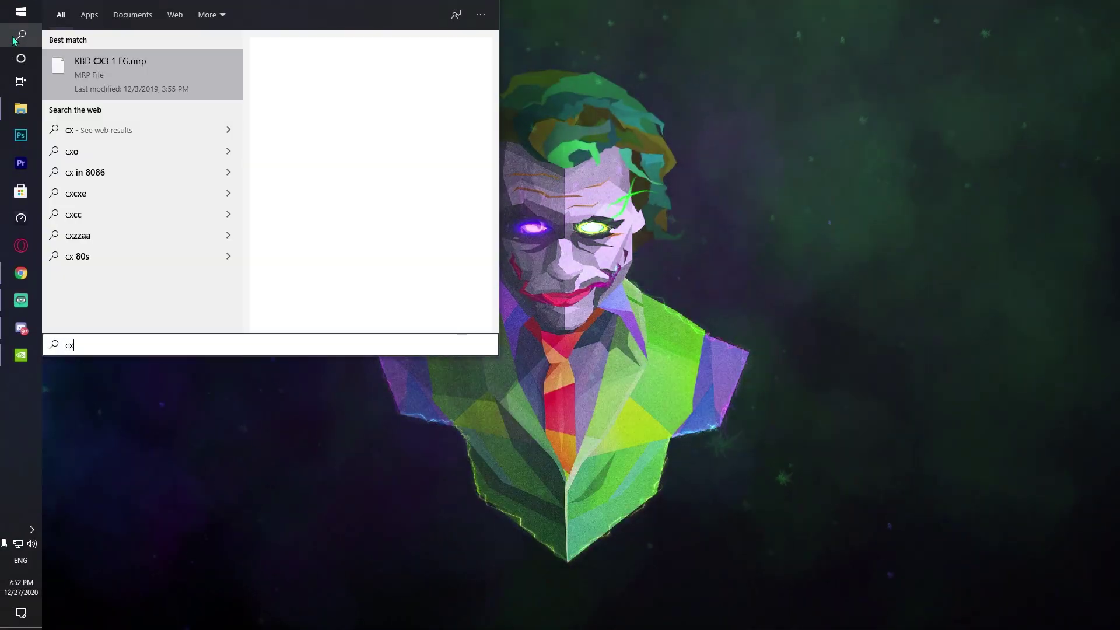
{"action": "key", "text": "BackSpace"}
{"action": "key", "text": "BackSpace"}
{"action": "type", "text": "con"}
{"action": "key", "text": "Return"}
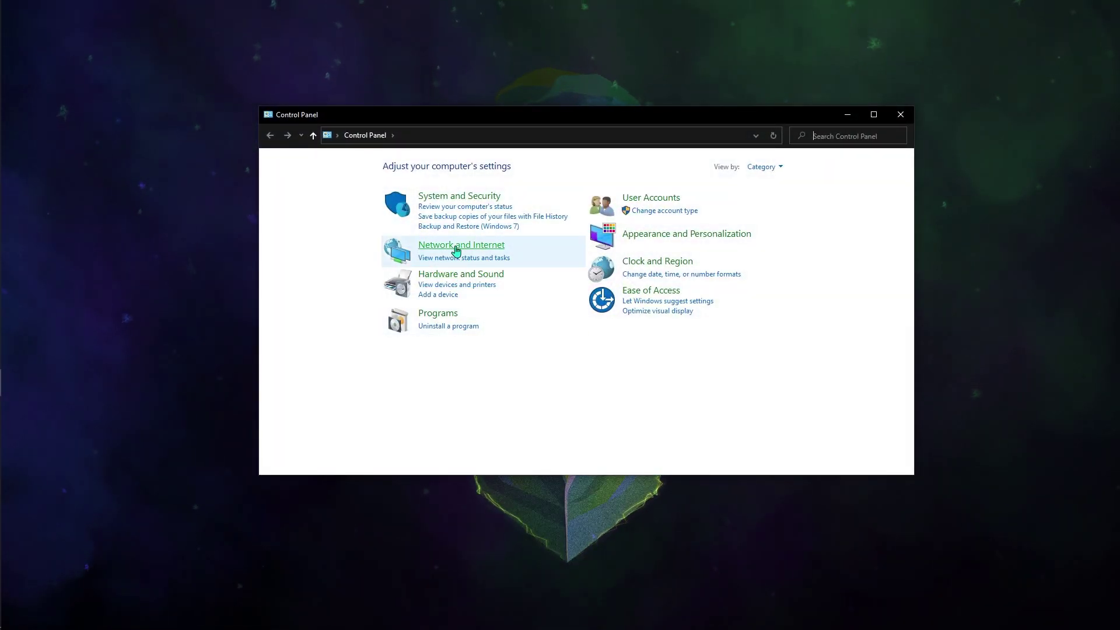
Step: Go to Network and Internet > Network and Sharing Center and open the Ethernet status
{"action": "left_click", "coordinate": [456, 249]}
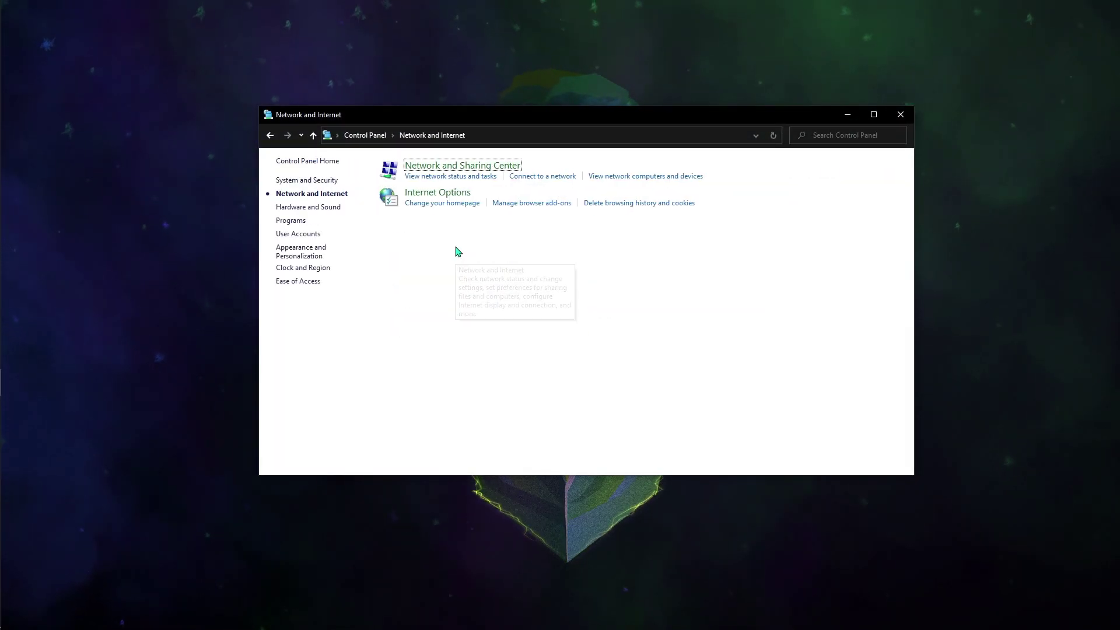
{"action": "left_click", "coordinate": [467, 174]}
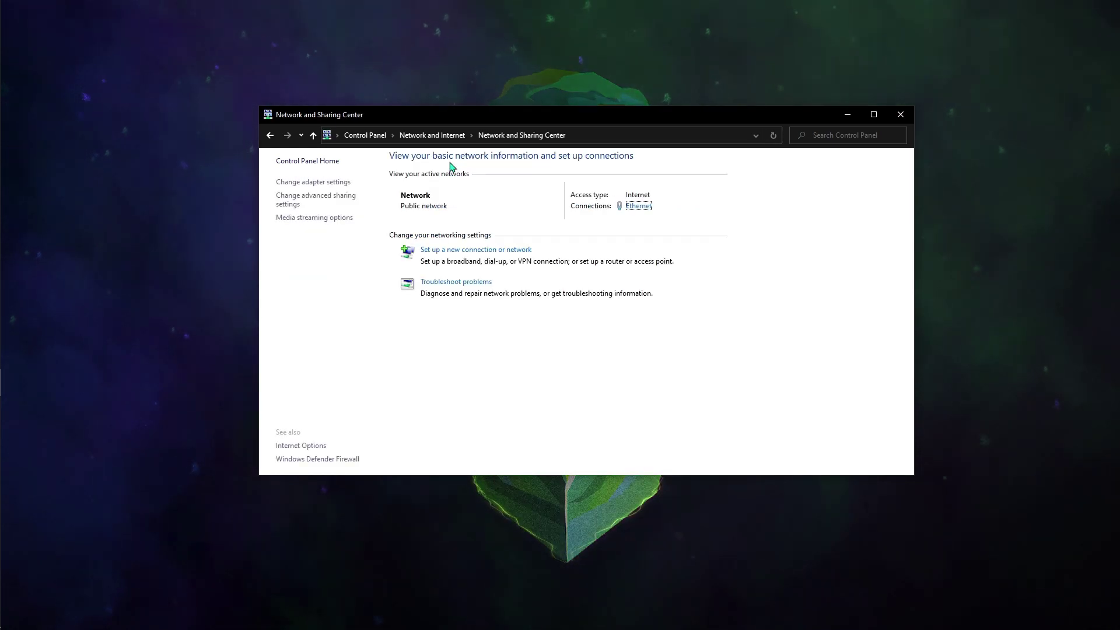
{"action": "left_click", "coordinate": [637, 206]}
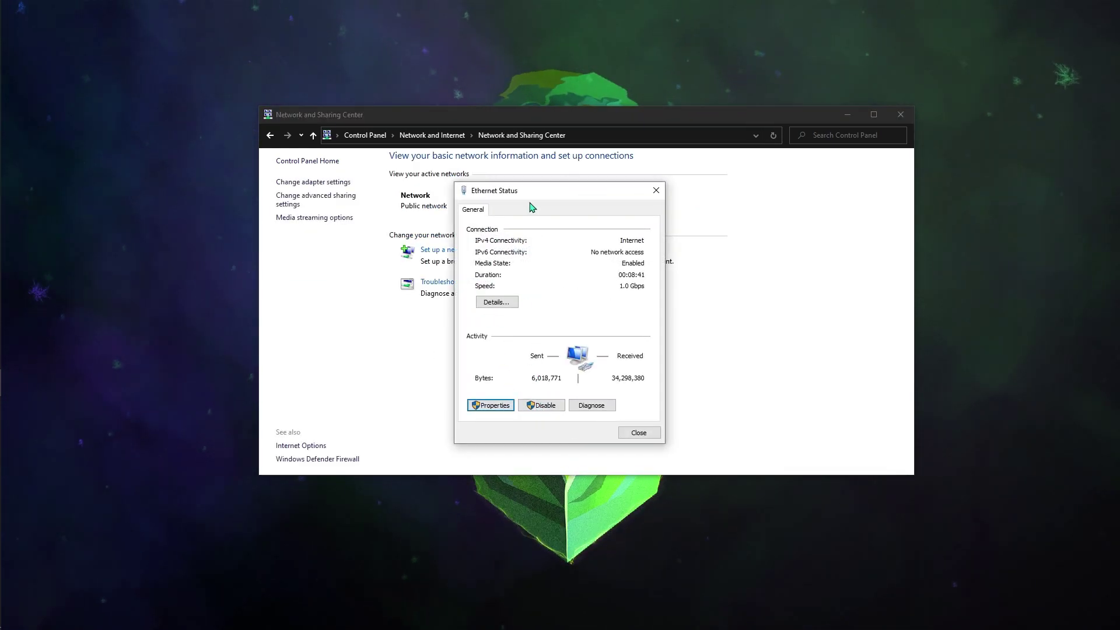
Step: Give Ethernet IPv4 preferred DNS 8.8.8.8 and alternate 8.8.4.4, confirming and closing the dialogs
{"action": "key", "text": "Return"}
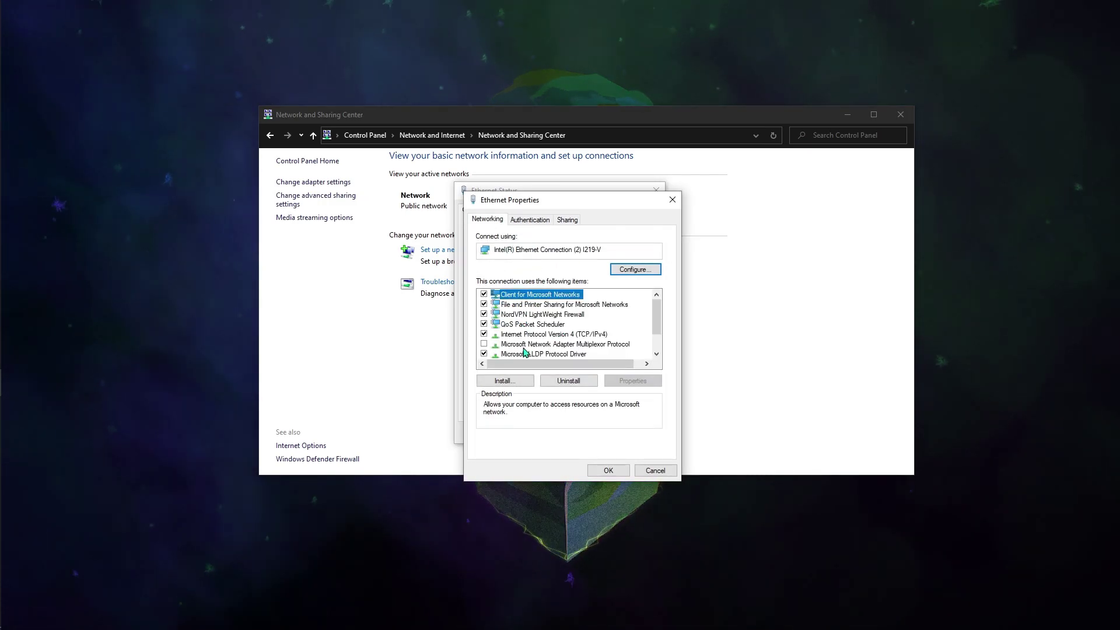
{"action": "double_click", "coordinate": [564, 335]}
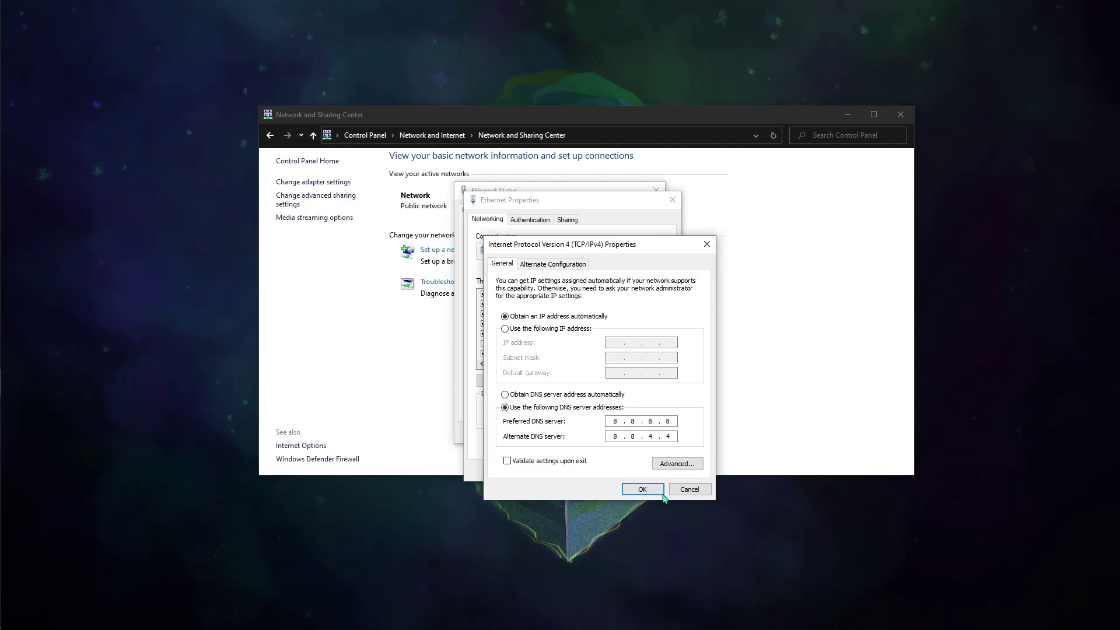
{"action": "left_click", "coordinate": [780, 571]}
{"action": "left_click", "coordinate": [619, 471]}
{"action": "left_click", "coordinate": [649, 435]}
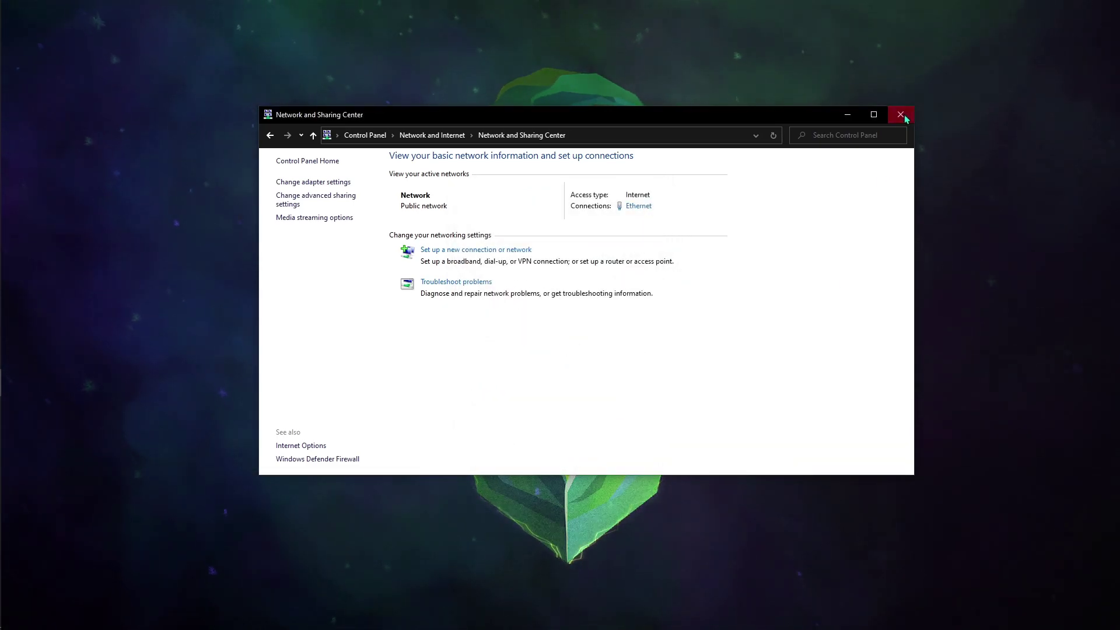
Step: Close the Network and Sharing Center and launch the Settings app from search
{"action": "left_click", "coordinate": [901, 114]}
{"action": "key", "text": "super"}
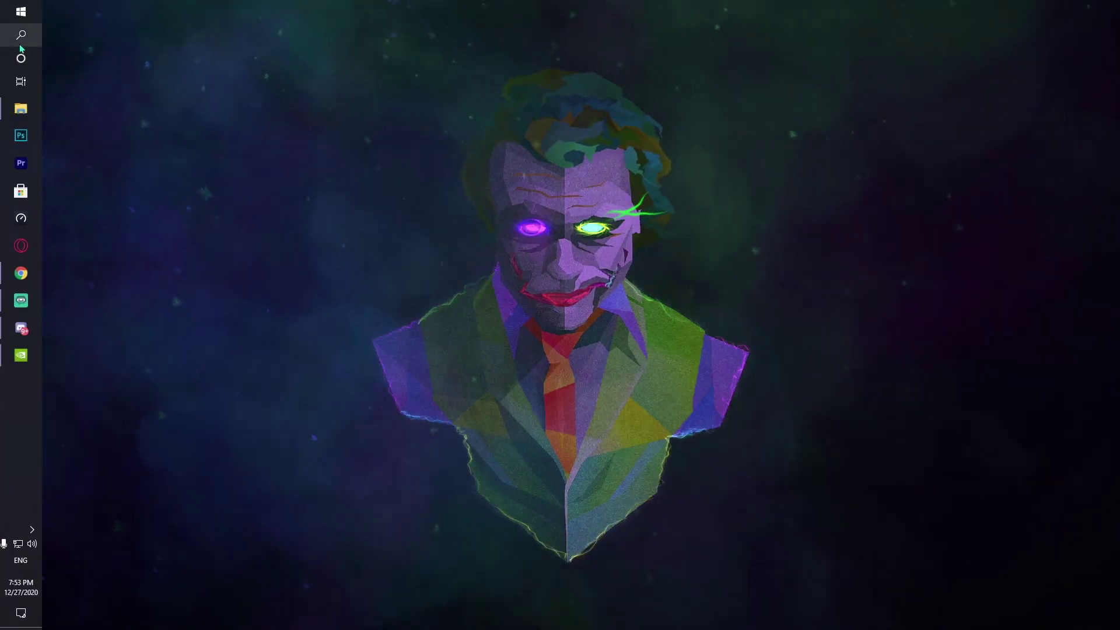
{"action": "type", "text": "settings"}
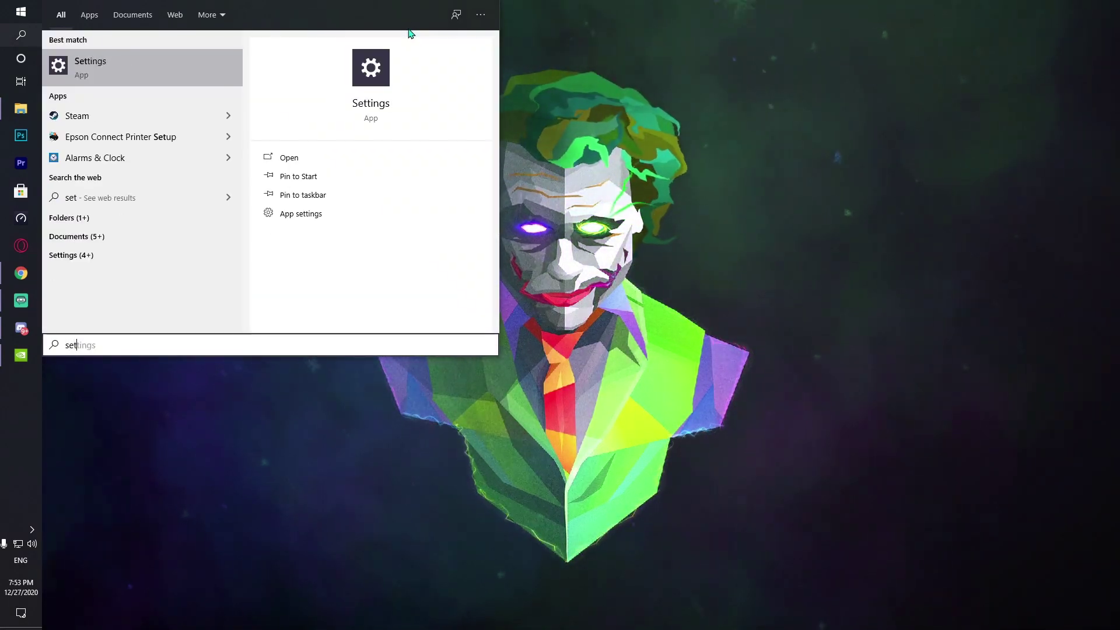
{"action": "key", "text": "Return"}
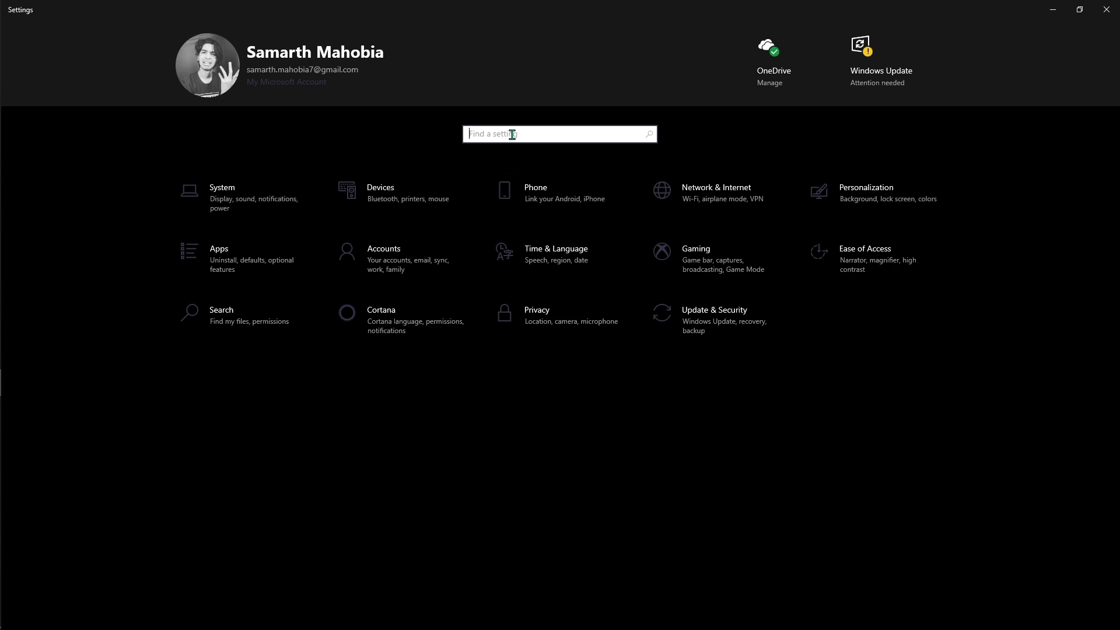
Step: Open Network & Internet status and find the Network reset page by searching 'reset'
{"action": "type", "text": "net"}
{"action": "left_click", "coordinate": [512, 155]}
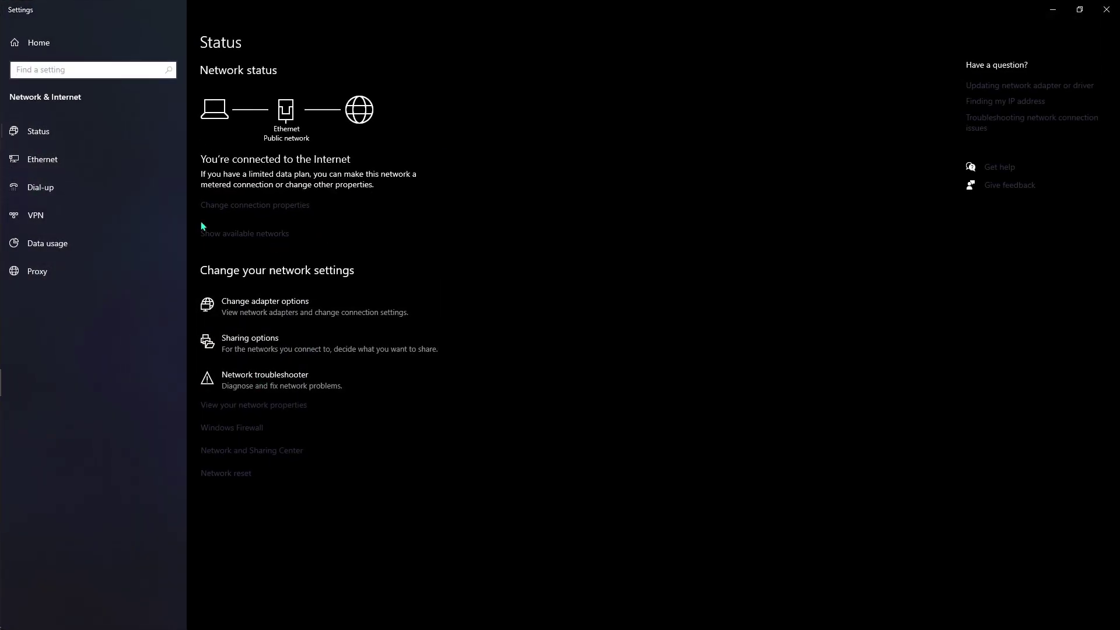
{"action": "left_click", "coordinate": [76, 70]}
{"action": "type", "text": "res"}
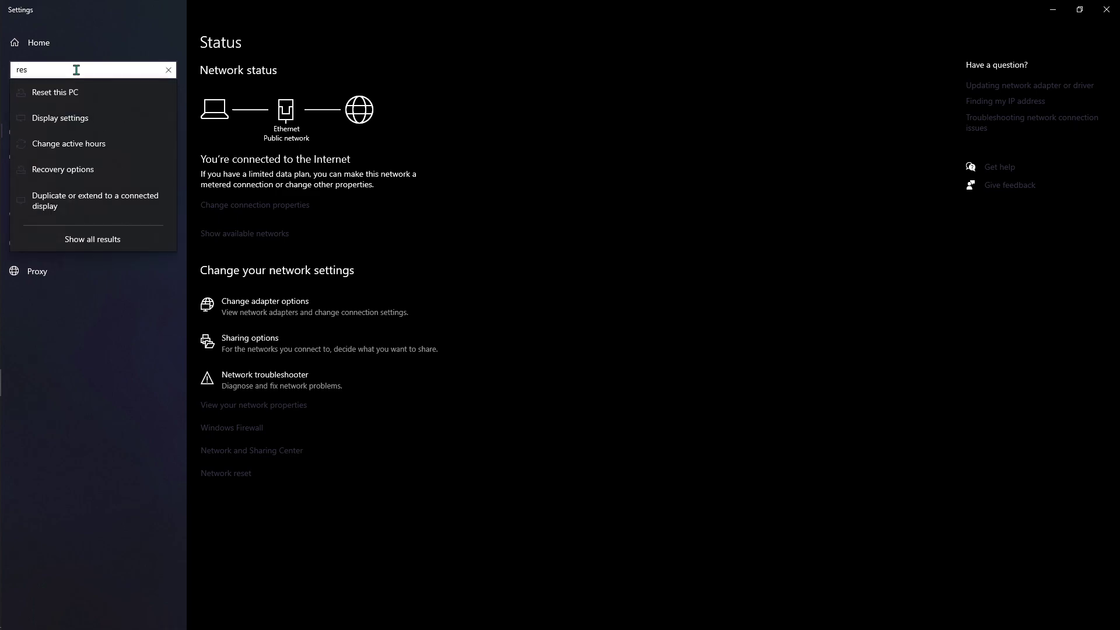
{"action": "type", "text": "et"}
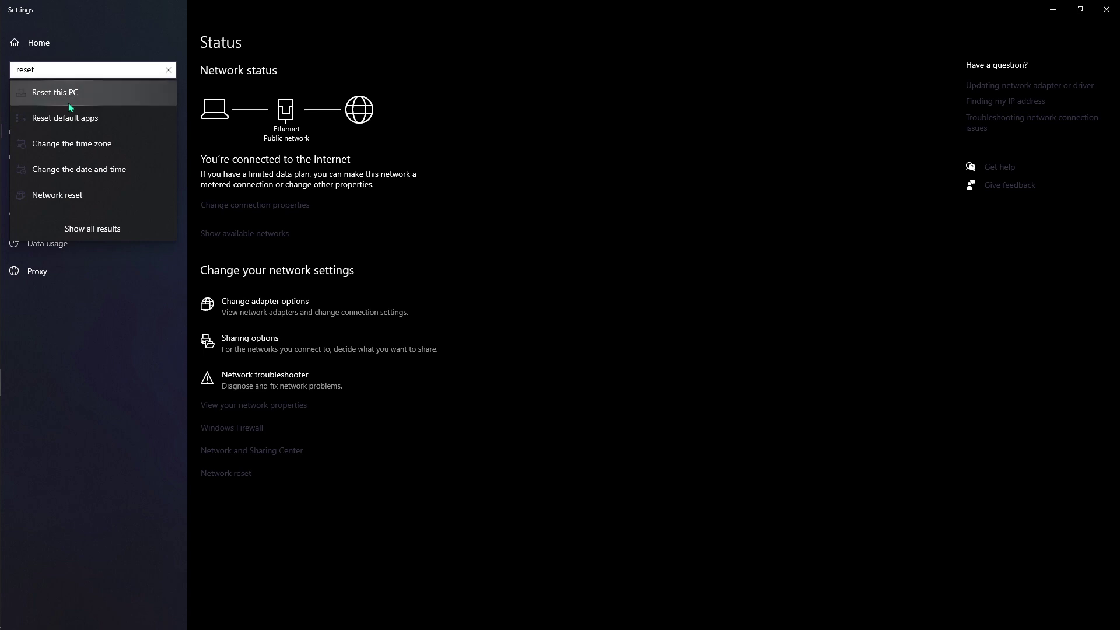
{"action": "left_click", "coordinate": [70, 195]}
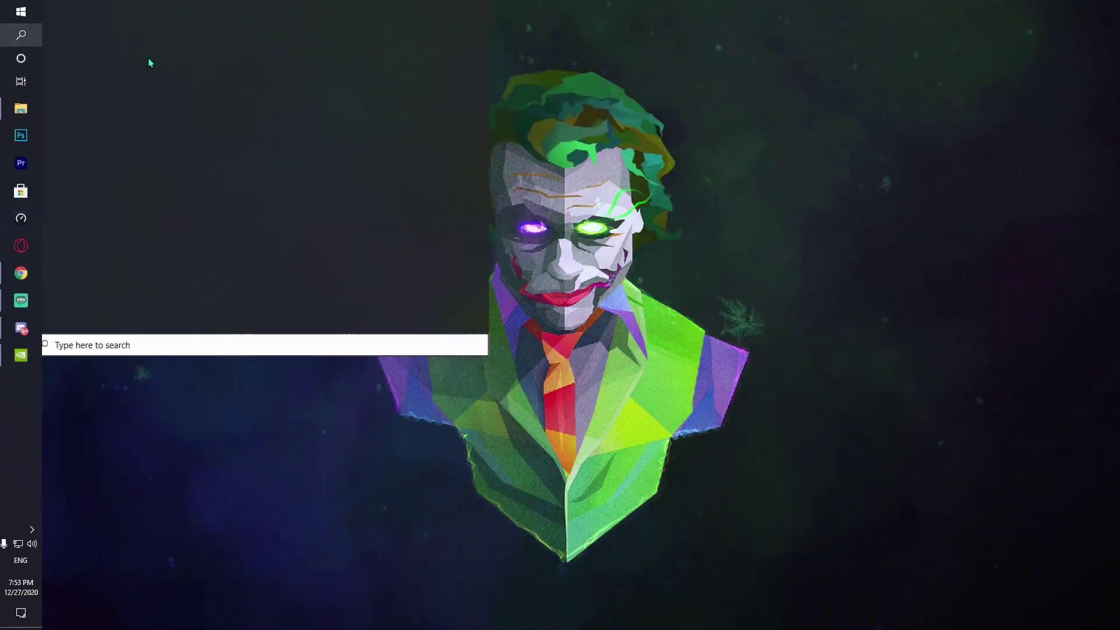
{"action": "type", "text": "settings"}
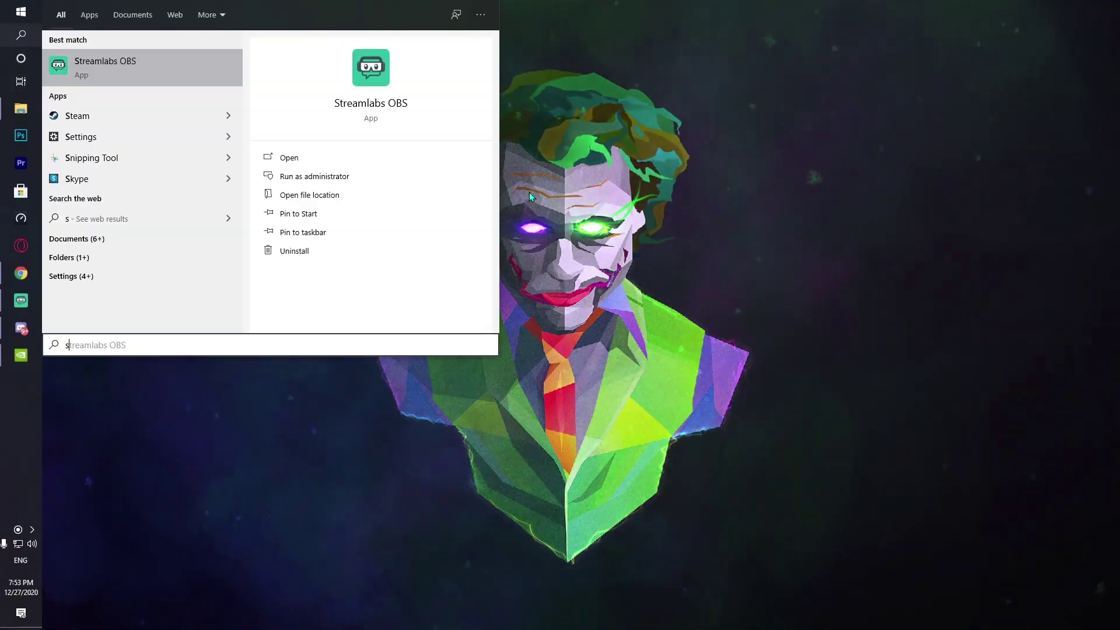
{"action": "key", "text": "Return"}
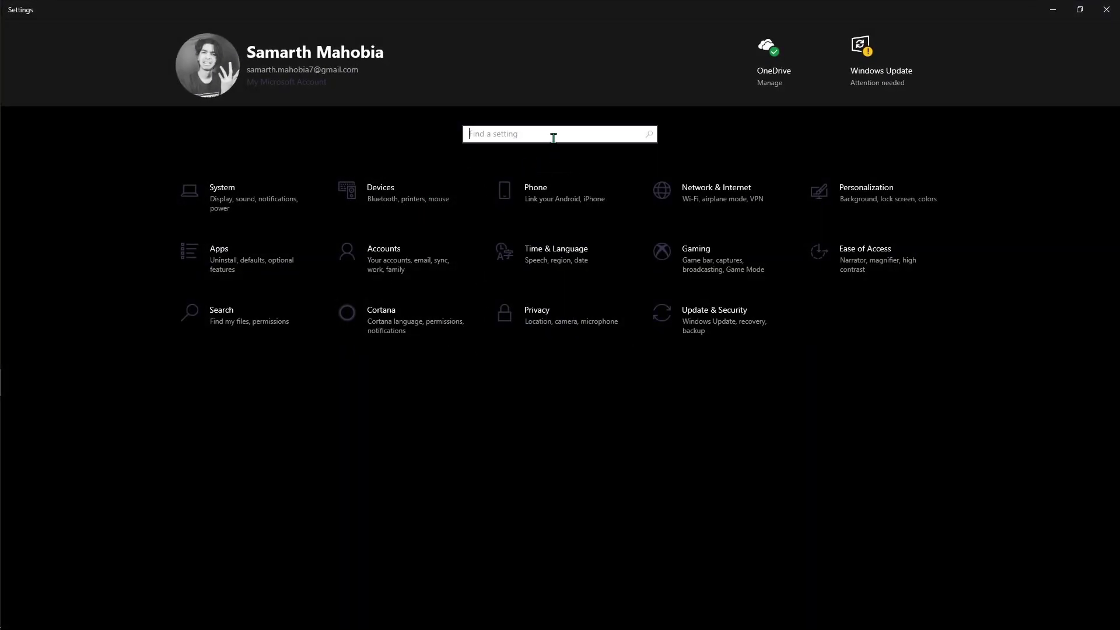
{"action": "type", "text": "back"}
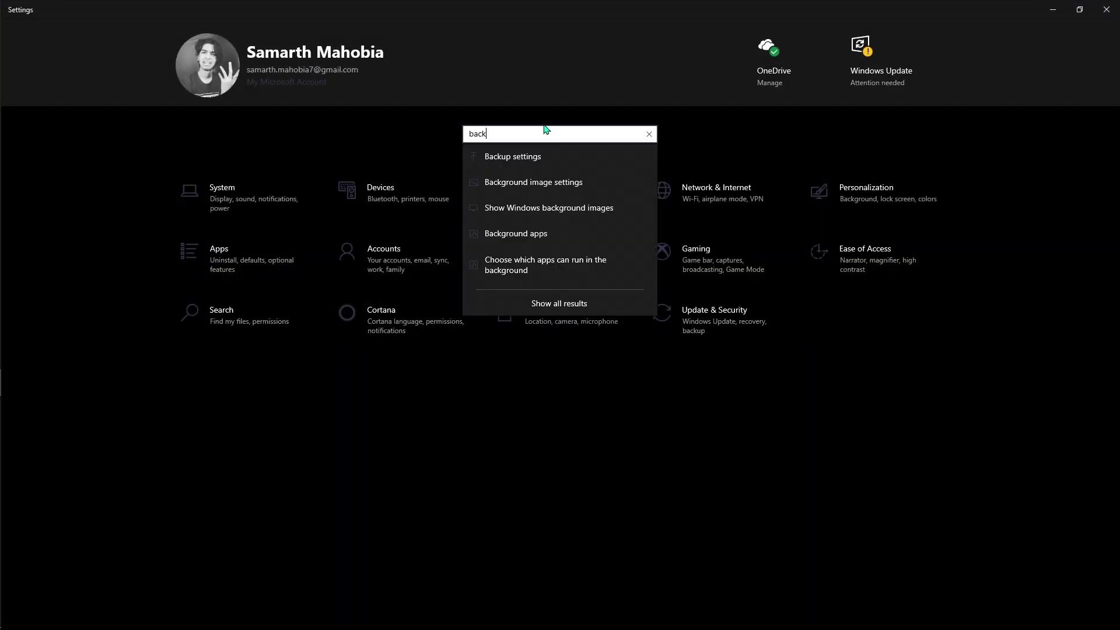
{"action": "left_click", "coordinate": [530, 229]}
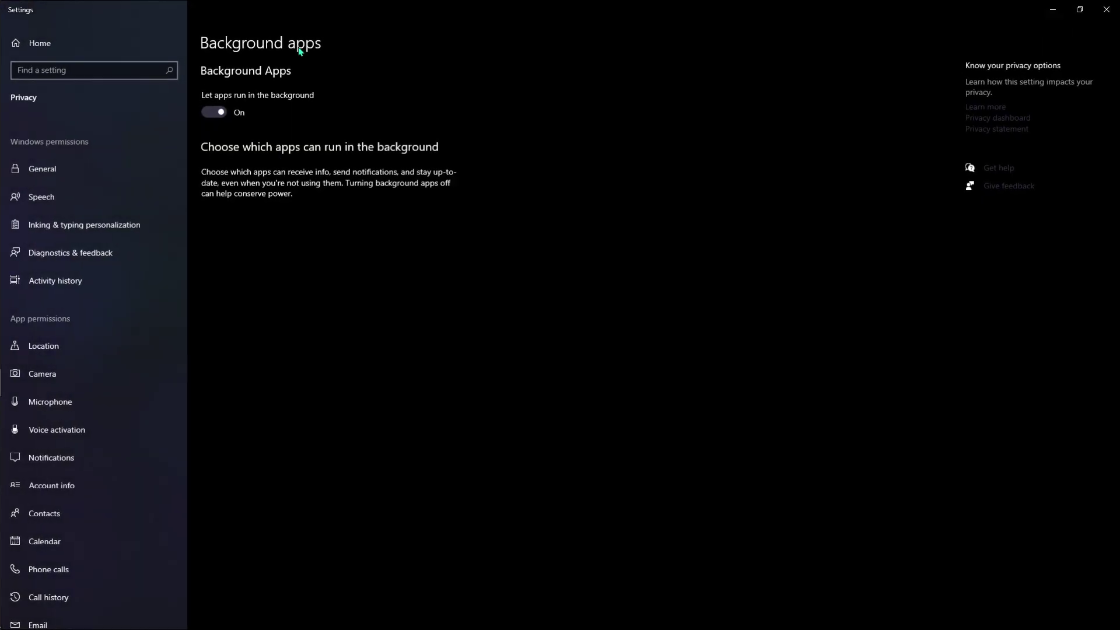
{"action": "left_click", "coordinate": [221, 111]}
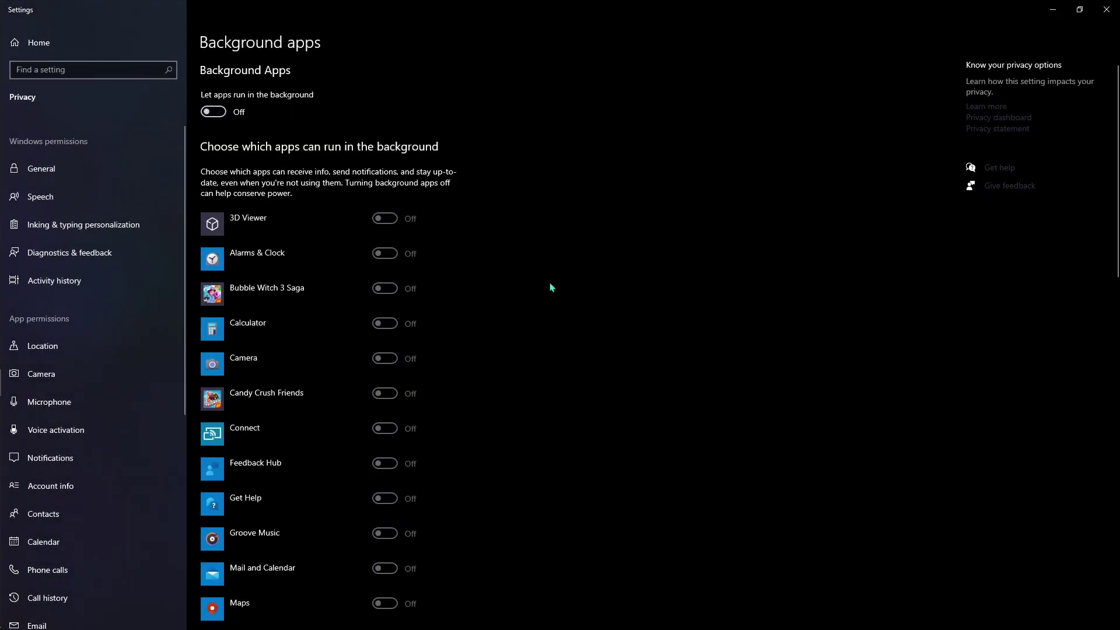
{"action": "scroll", "coordinate": [324, 345], "scroll_direction": "down", "scroll_amount": 15}
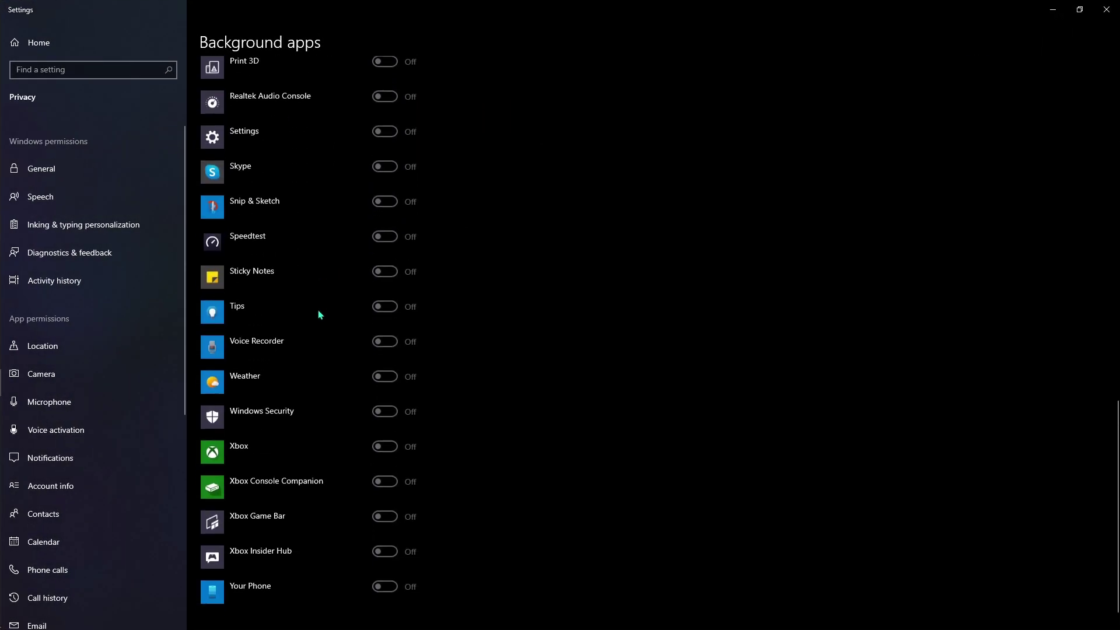
{"action": "scroll", "coordinate": [324, 352], "scroll_direction": "up", "scroll_amount": 15}
{"action": "scroll", "coordinate": [320, 352], "scroll_direction": "down", "scroll_amount": 5}
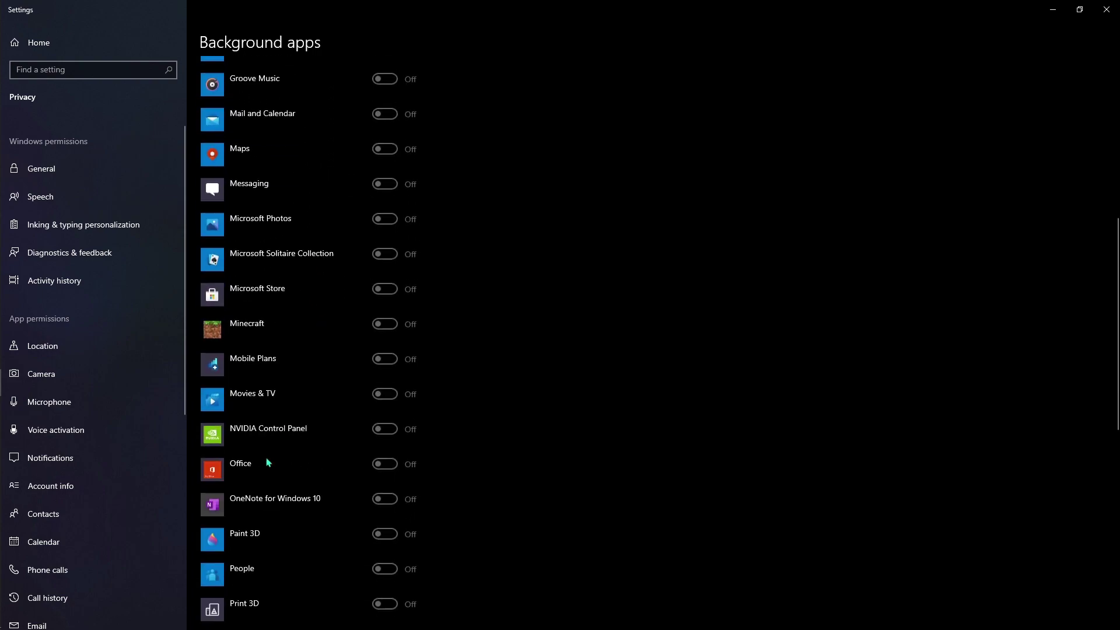
{"action": "scroll", "coordinate": [323, 403], "scroll_direction": "up", "scroll_amount": 5}
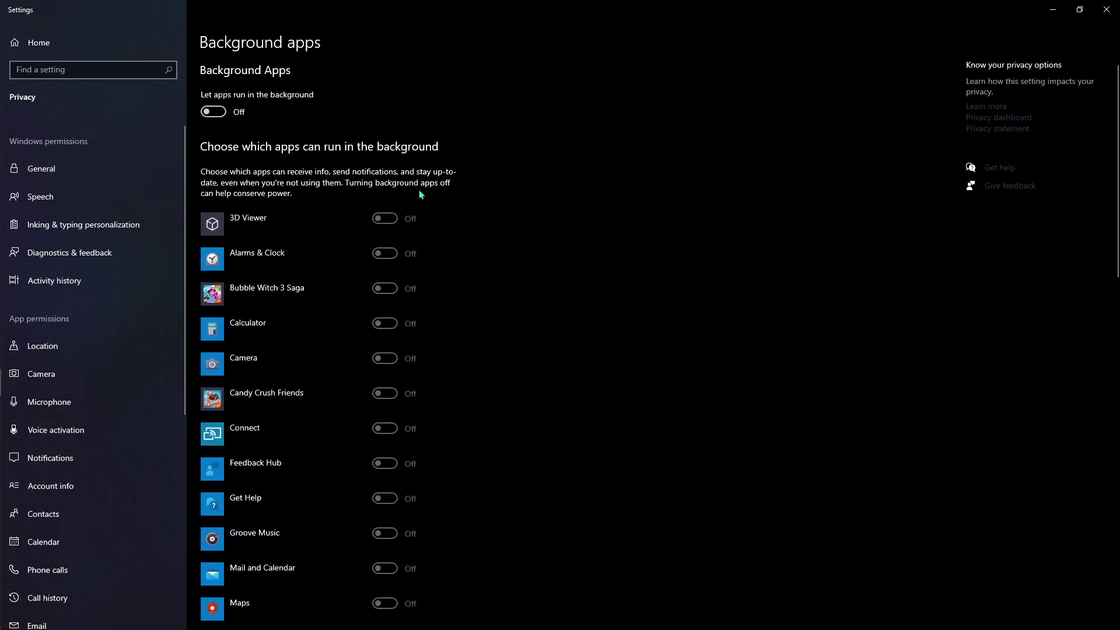
{"action": "scroll", "coordinate": [275, 360], "scroll_direction": "down", "scroll_amount": 15}
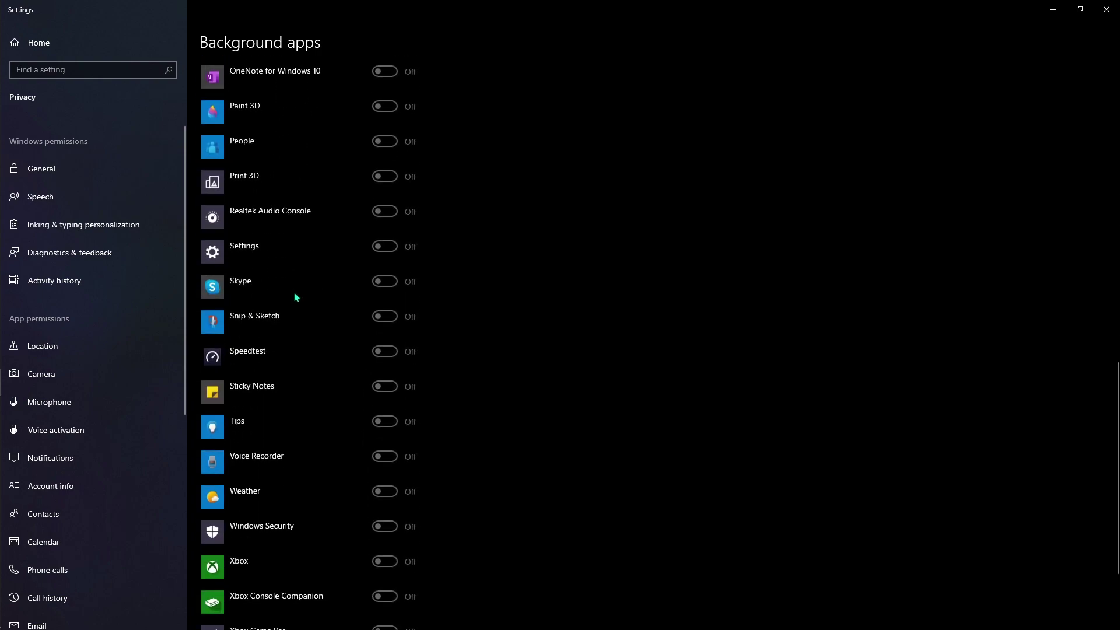
{"action": "scroll", "coordinate": [296, 296], "scroll_direction": "up", "scroll_amount": 5}
{"action": "scroll", "coordinate": [296, 297], "scroll_direction": "up", "scroll_amount": 10}
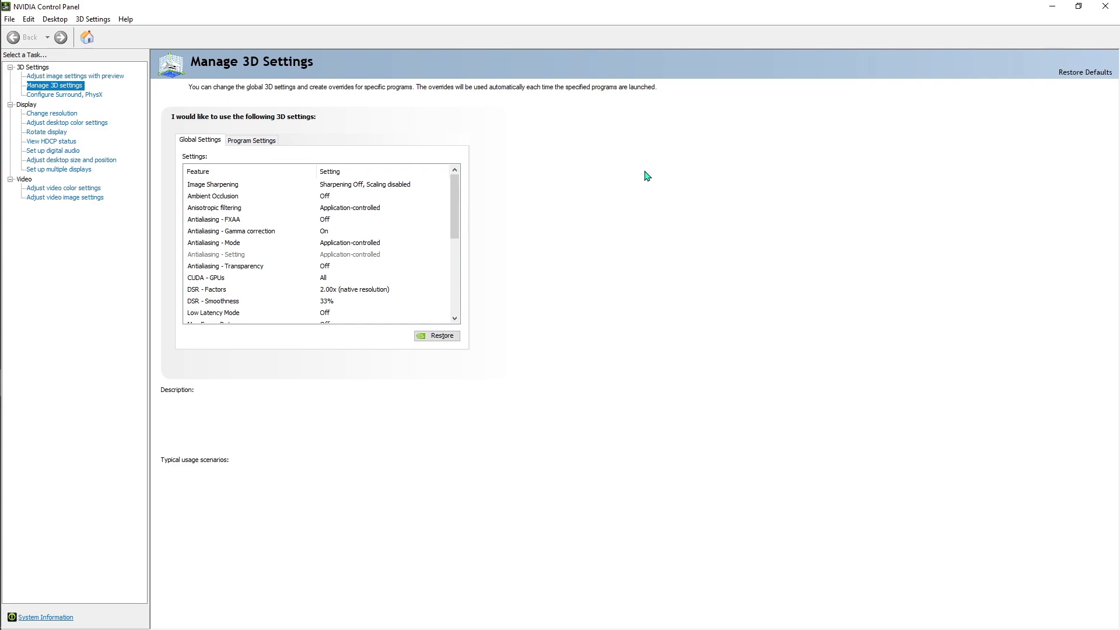
Step: Add NVIDIA GeForce NOW as a customized program under Program Settings
{"action": "left_click", "coordinate": [241, 140]}
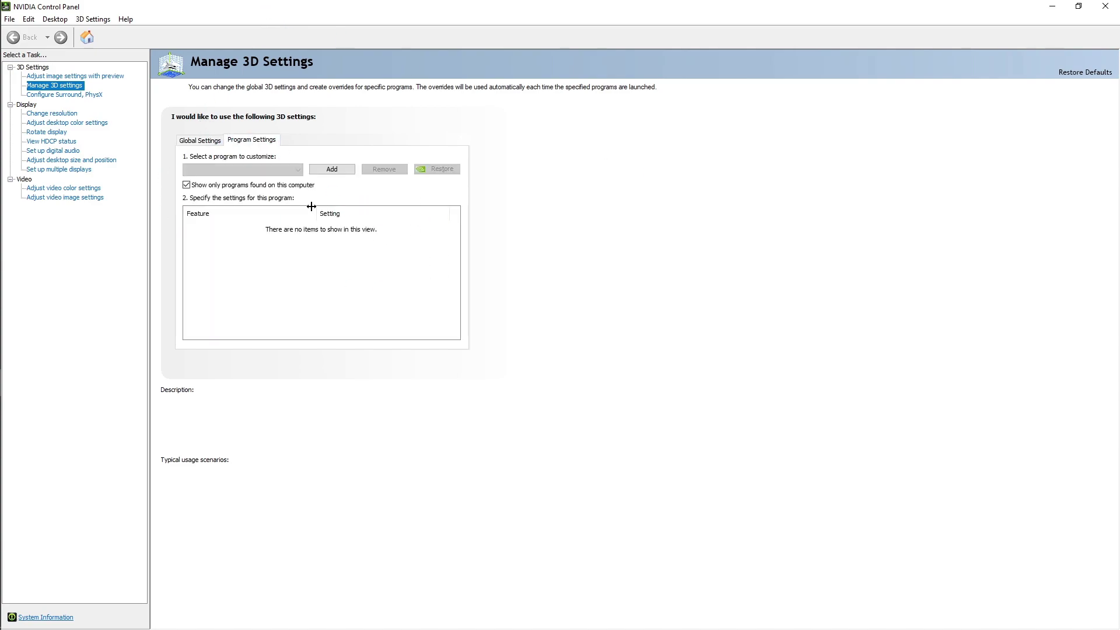
{"action": "left_click", "coordinate": [245, 169]}
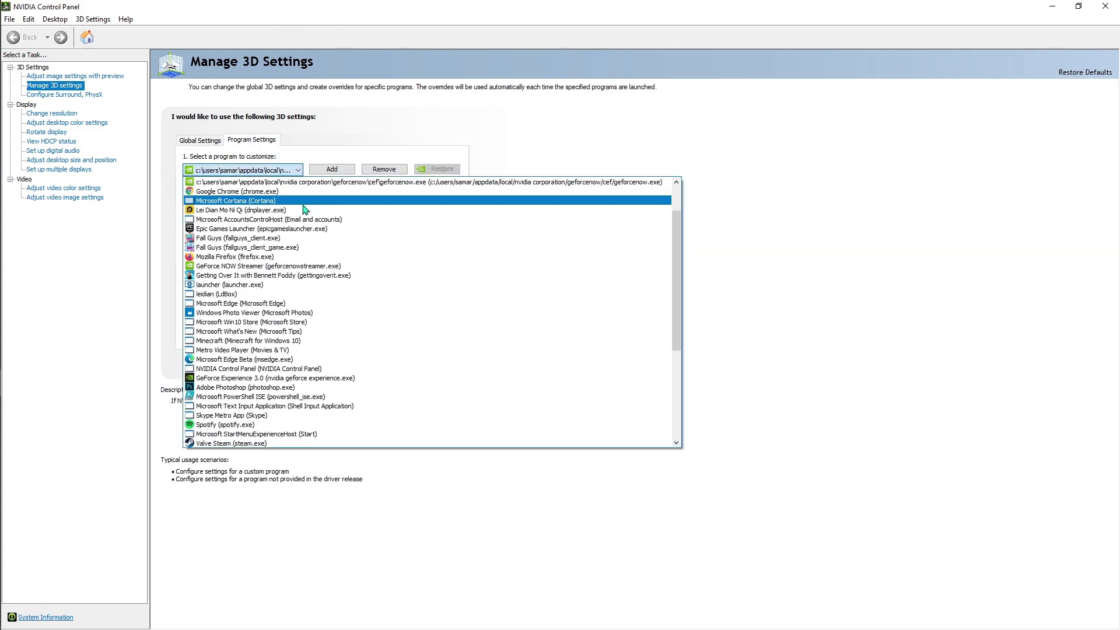
{"action": "left_click", "coordinate": [238, 182]}
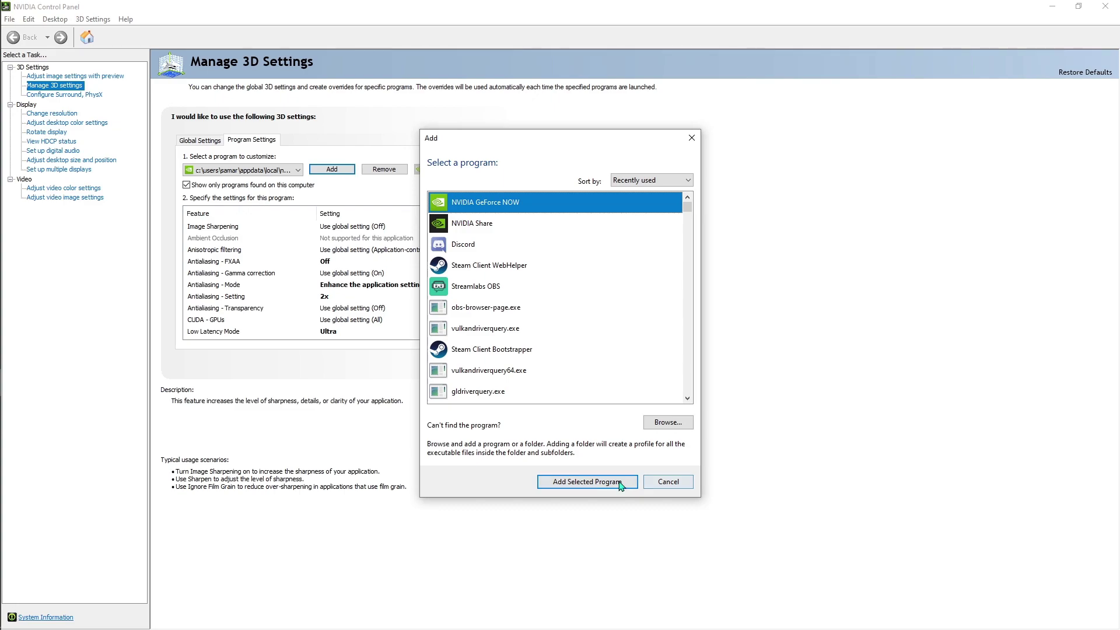
{"action": "left_click", "coordinate": [619, 482]}
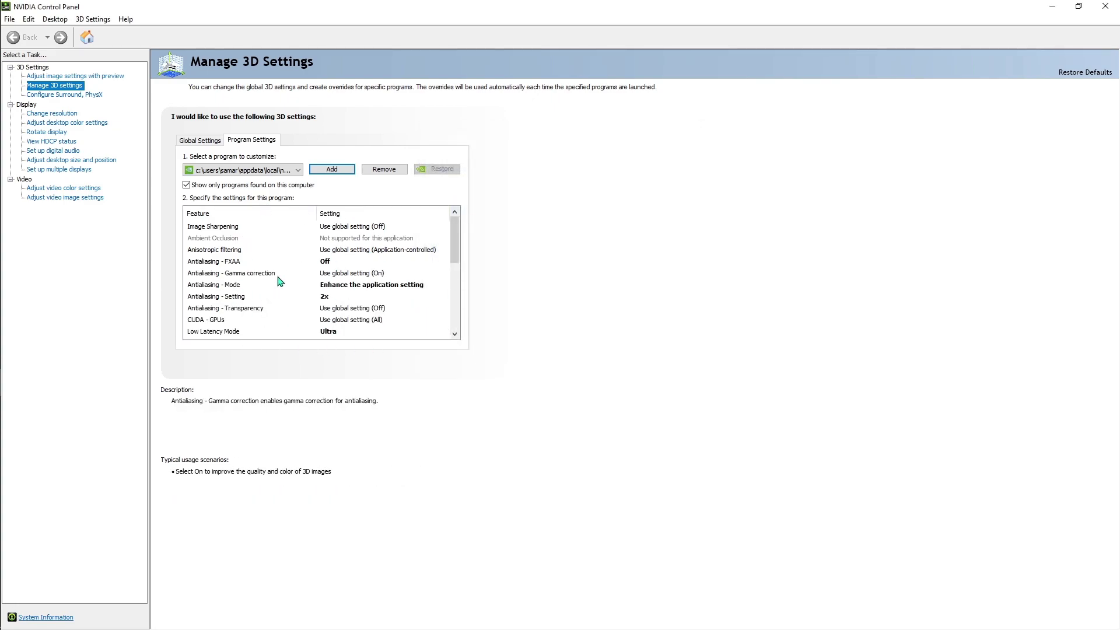
{"action": "scroll", "coordinate": [279, 282], "scroll_direction": "down", "scroll_amount": 1}
{"action": "scroll", "coordinate": [257, 274], "scroll_direction": "up", "scroll_amount": 1}
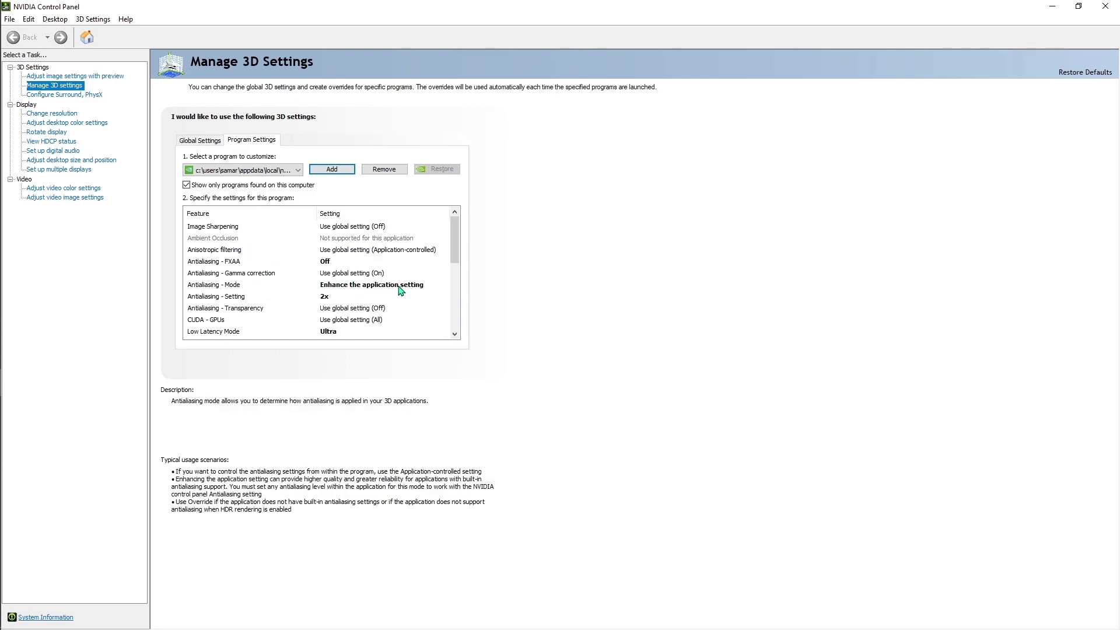
Step: Review the antialiasing and CUDA GPU options, then cap GeForce NOW's Max Frame Rate at 59 FPS
{"action": "left_click", "coordinate": [341, 298]}
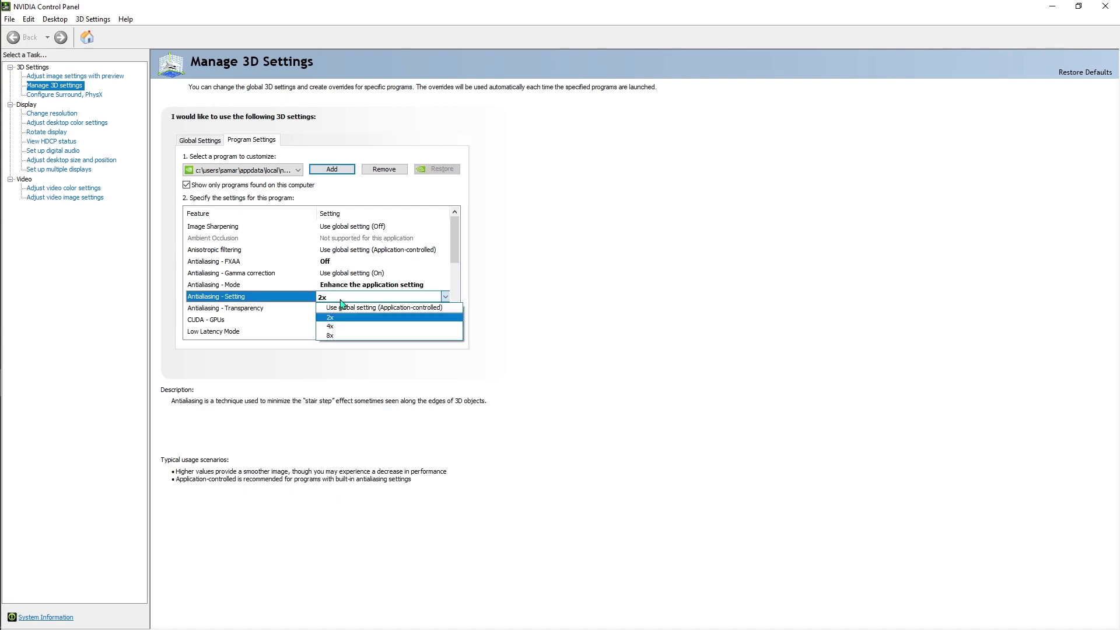
{"action": "scroll", "coordinate": [250, 315], "scroll_direction": "down", "scroll_amount": 2}
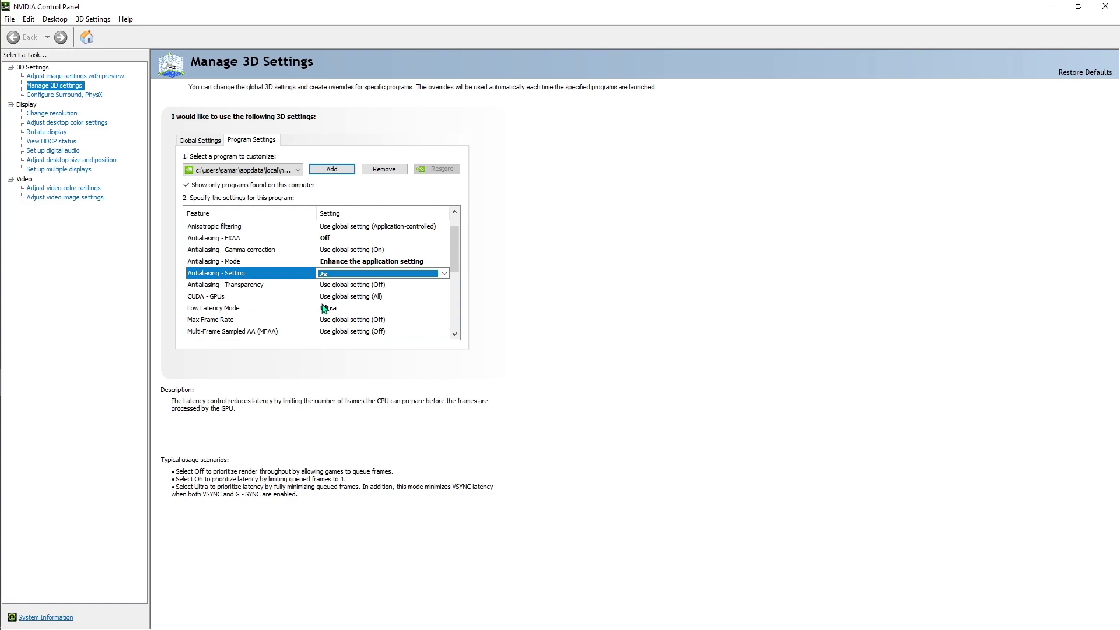
{"action": "left_click", "coordinate": [353, 297]}
{"action": "scroll", "coordinate": [344, 297], "scroll_direction": "down", "scroll_amount": 4}
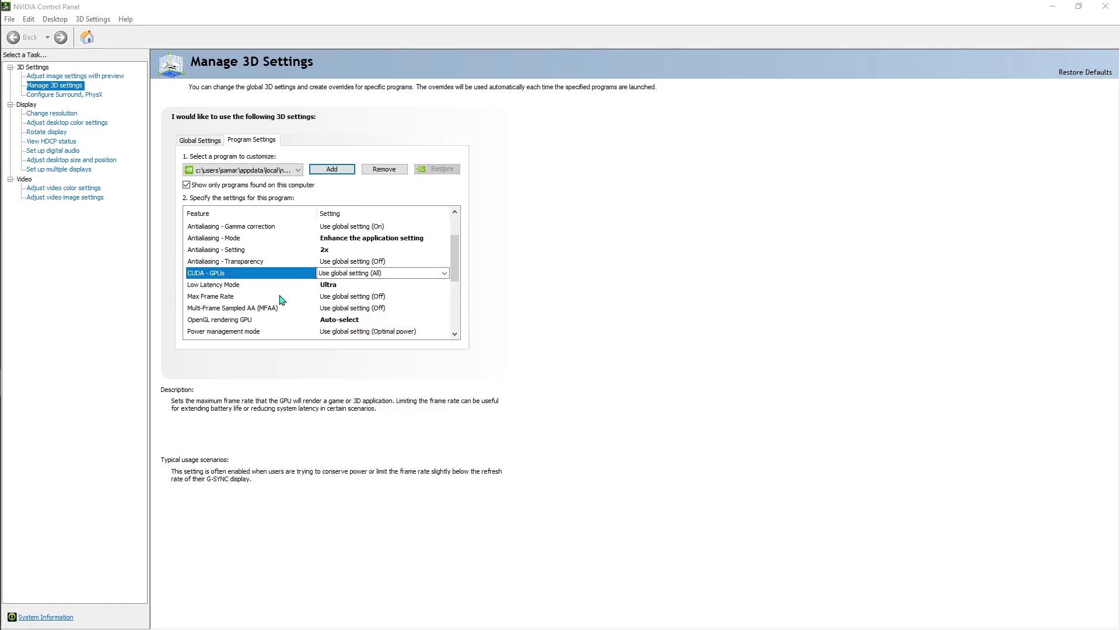
{"action": "left_click", "coordinate": [326, 274]}
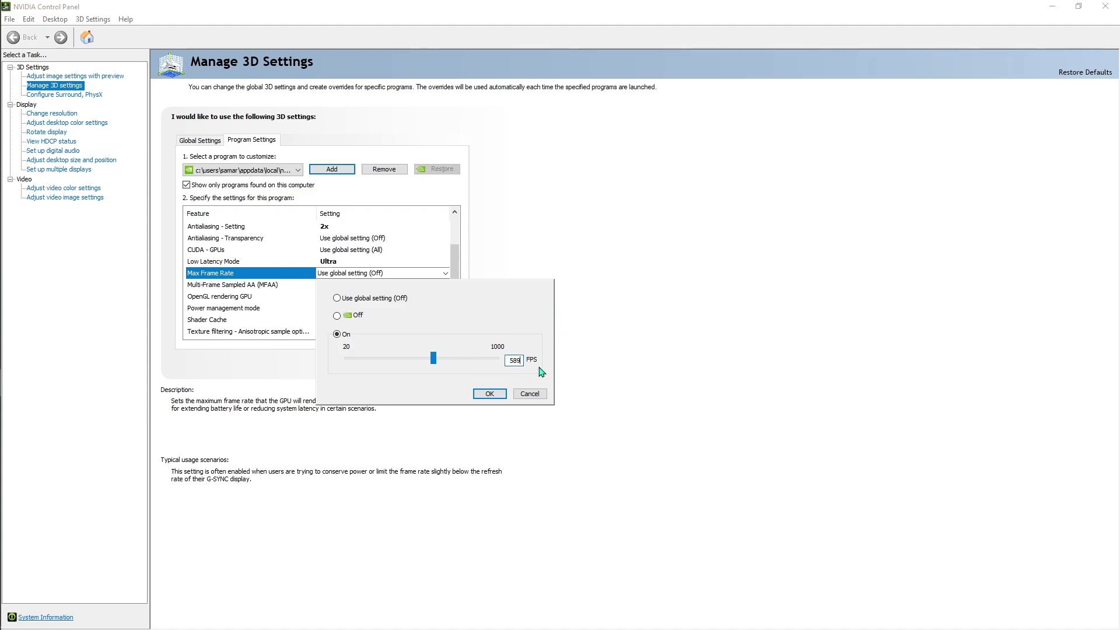
{"action": "type", "text": "9"}
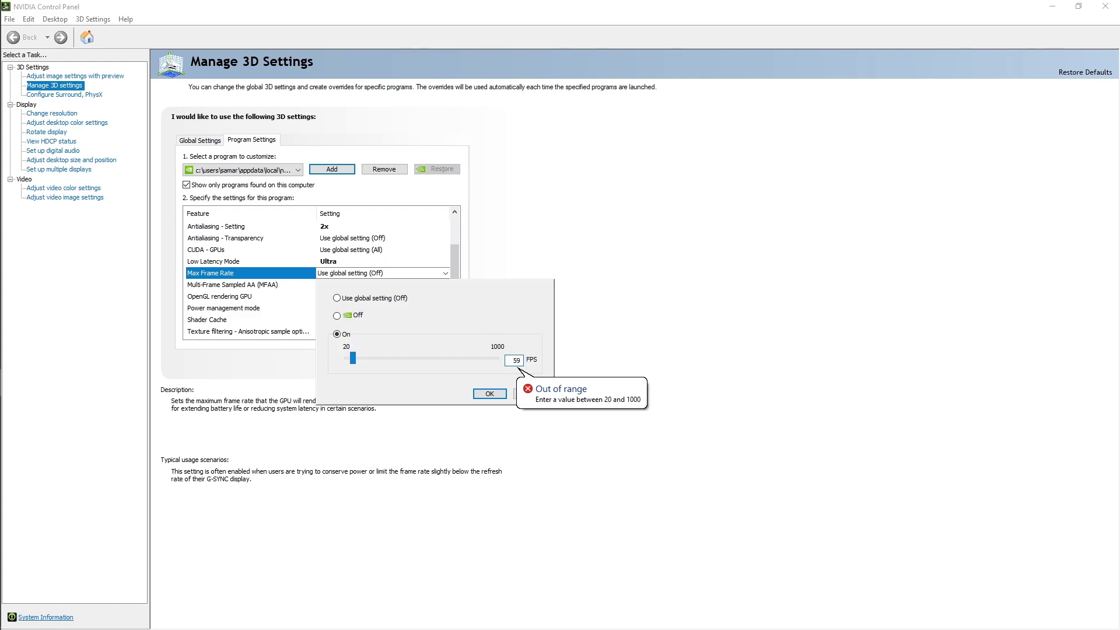
{"action": "left_click", "coordinate": [489, 394]}
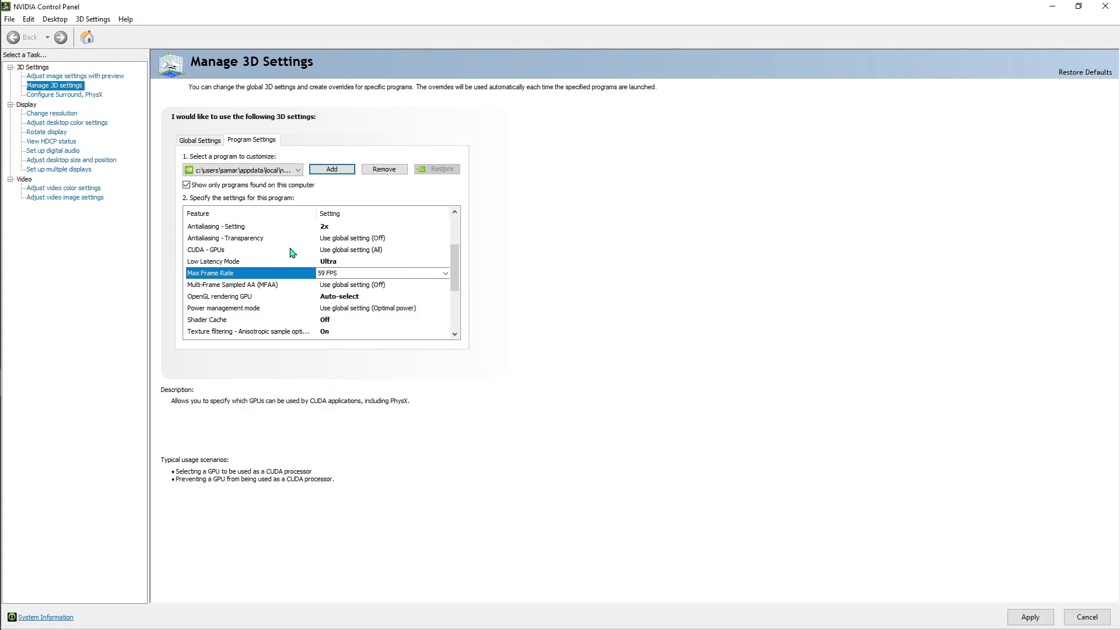
Step: Keep Auto-select as GeForce NOW's OpenGL rendering GPU
{"action": "left_click", "coordinate": [245, 298]}
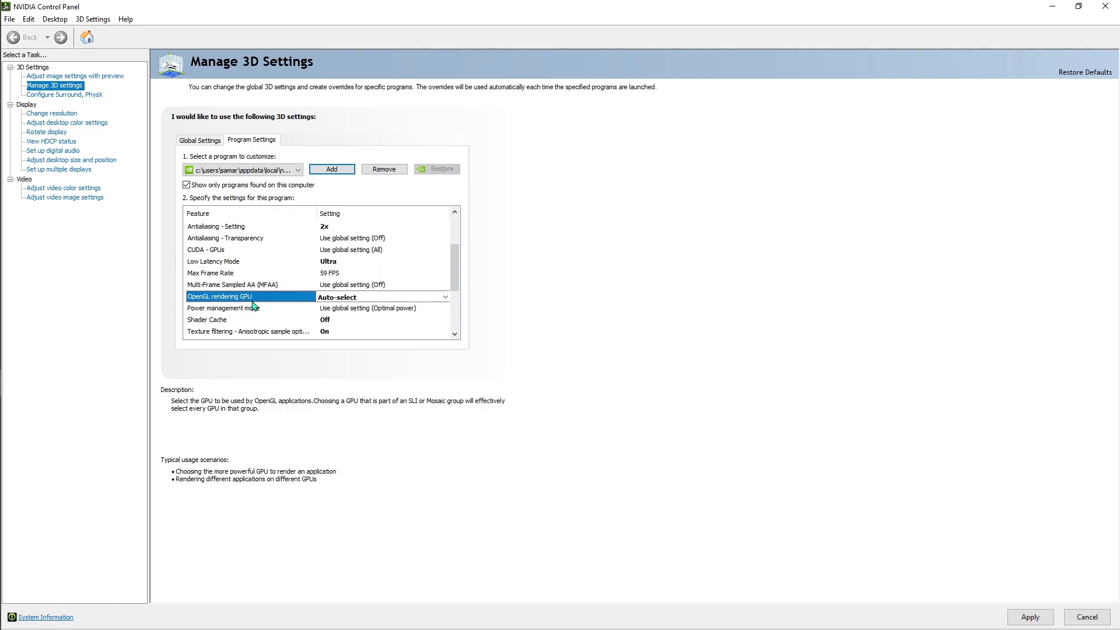
{"action": "left_click", "coordinate": [342, 300]}
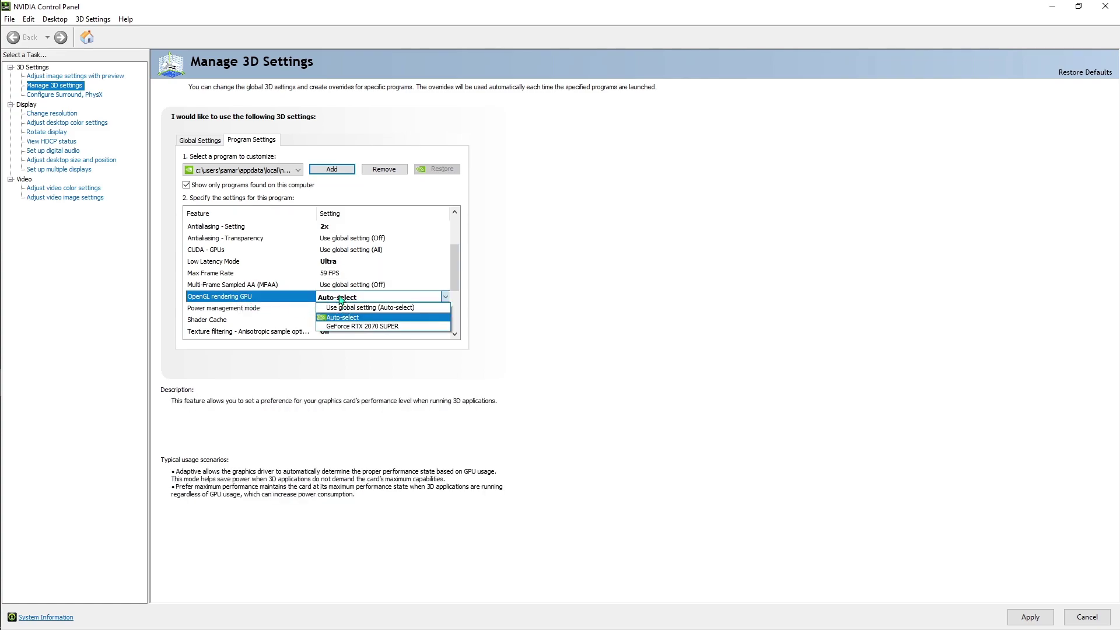
{"action": "left_click", "coordinate": [350, 307]}
{"action": "scroll", "coordinate": [279, 314], "scroll_direction": "down", "scroll_amount": 1}
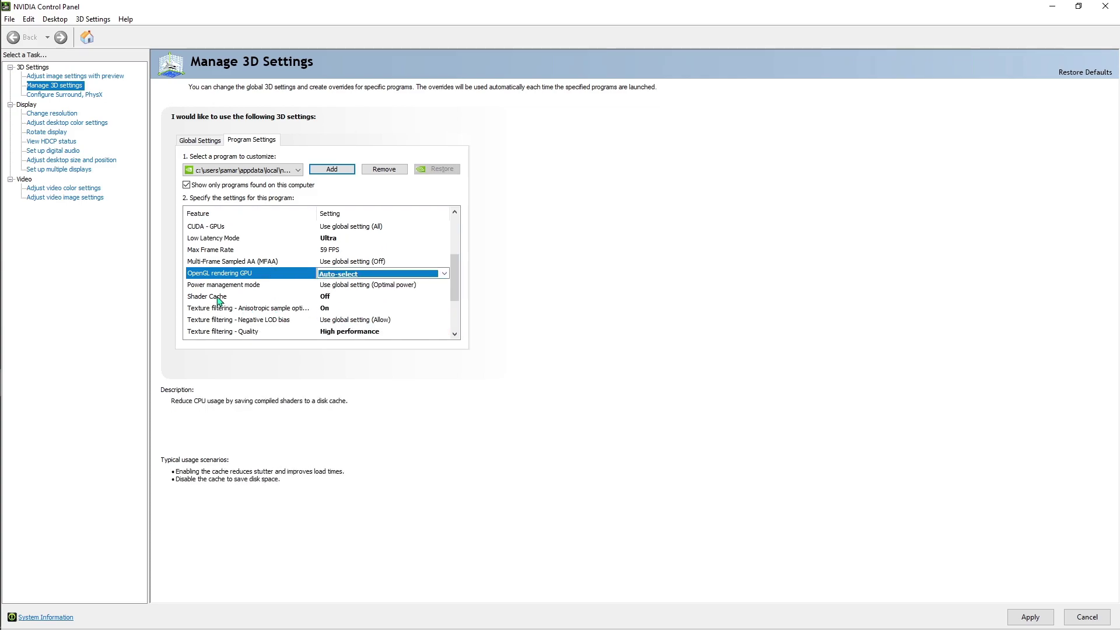
{"action": "scroll", "coordinate": [239, 310], "scroll_direction": "down", "scroll_amount": 1}
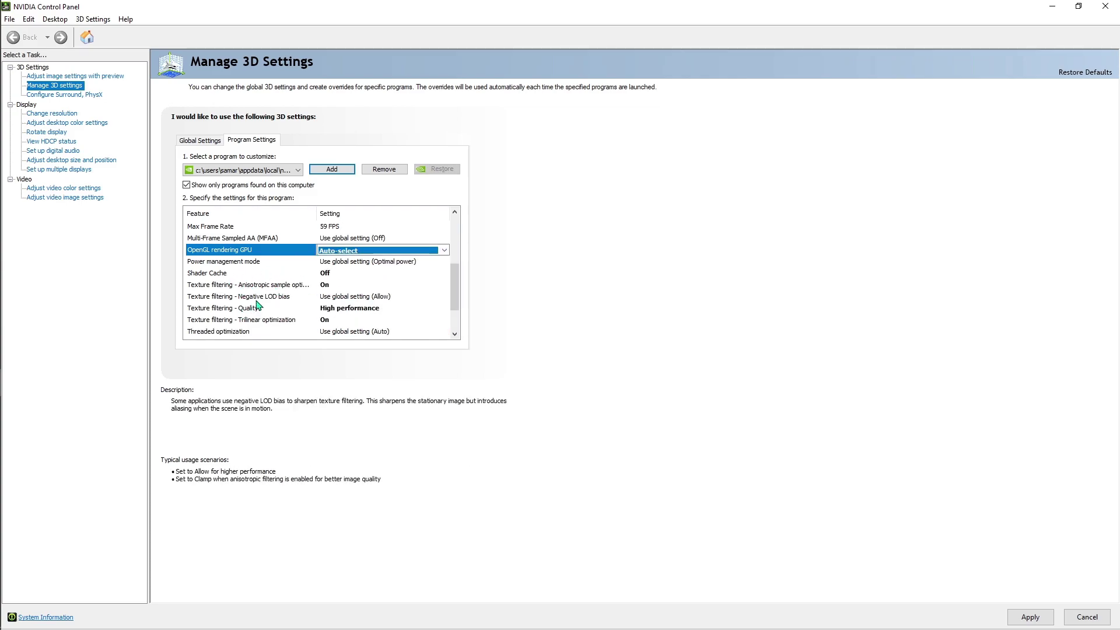
Step: Turn anisotropic sample optimization Off, then close the panel, applying the changes
{"action": "left_click", "coordinate": [350, 285]}
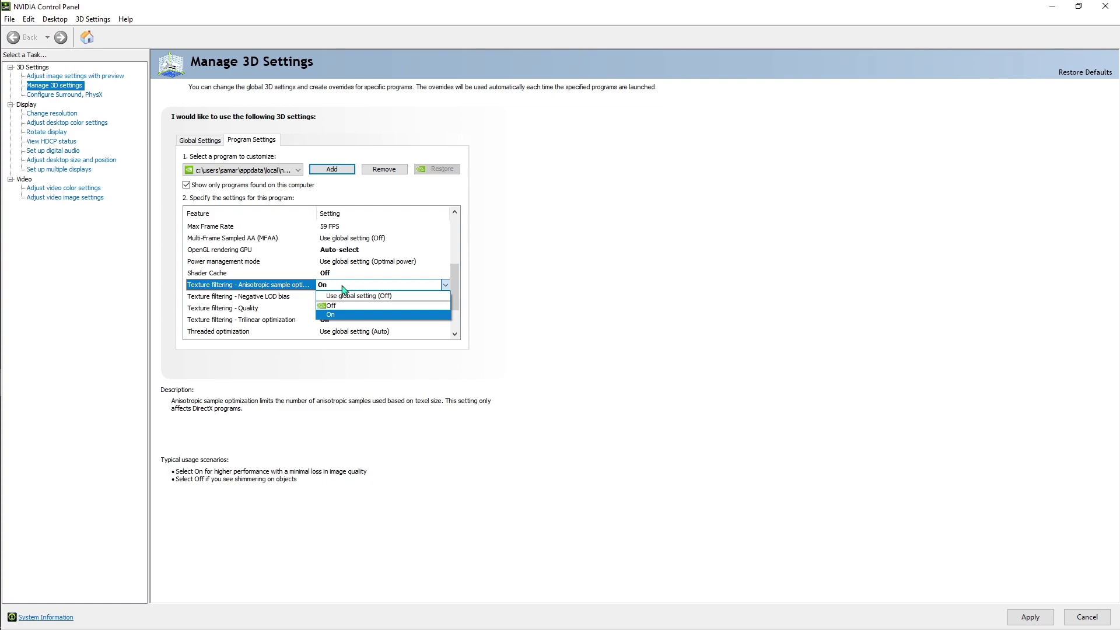
{"action": "left_click", "coordinate": [330, 306]}
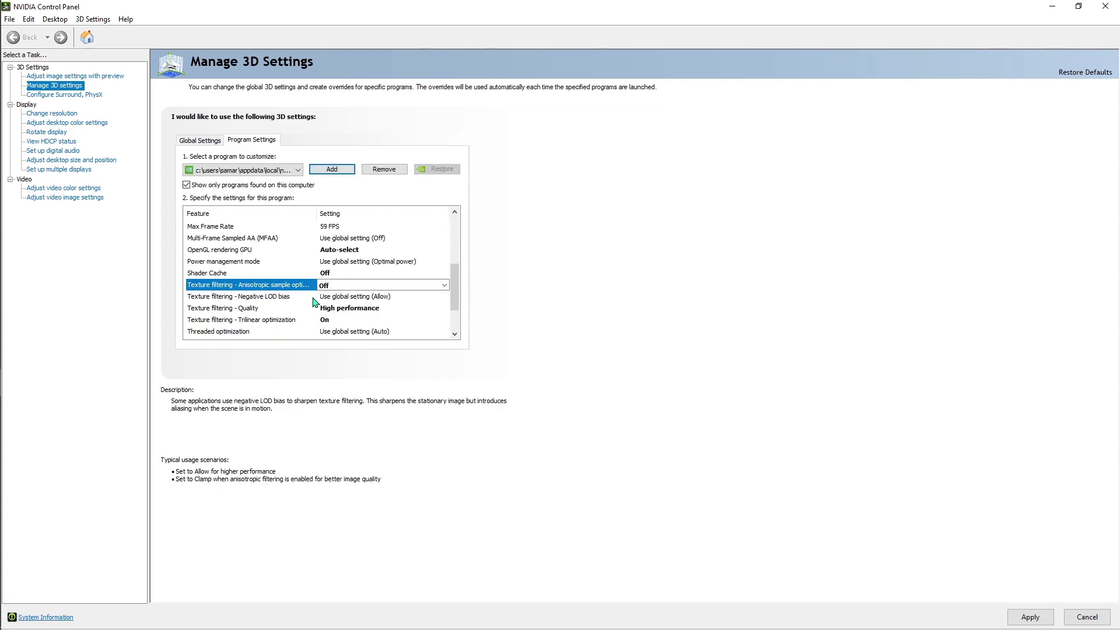
{"action": "scroll", "coordinate": [315, 300], "scroll_direction": "down", "scroll_amount": 1}
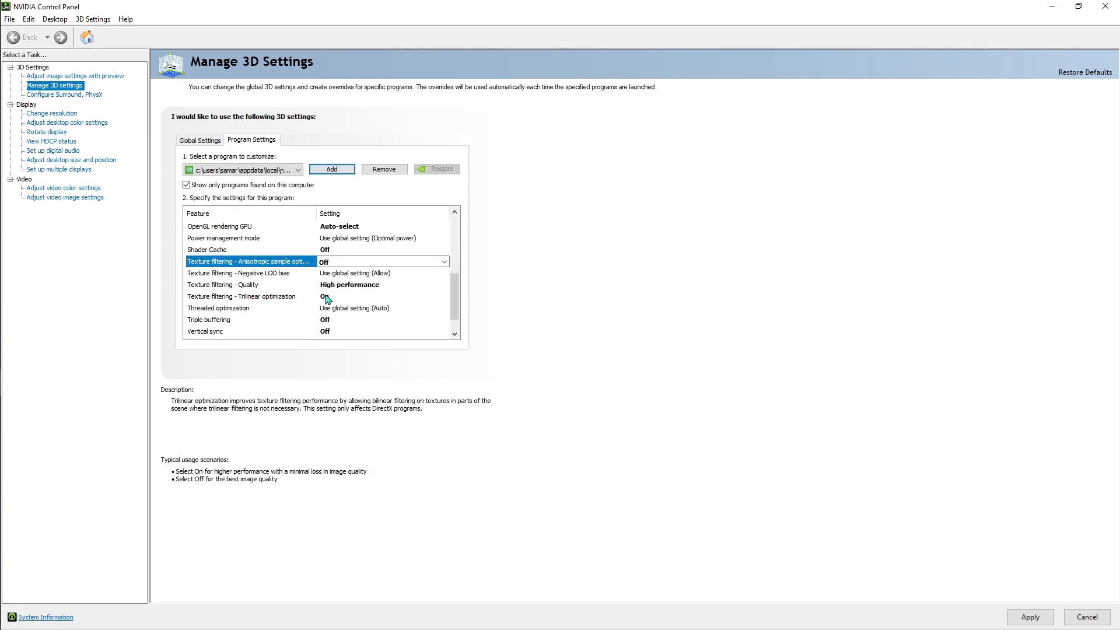
{"action": "scroll", "coordinate": [327, 299], "scroll_direction": "down", "scroll_amount": 1}
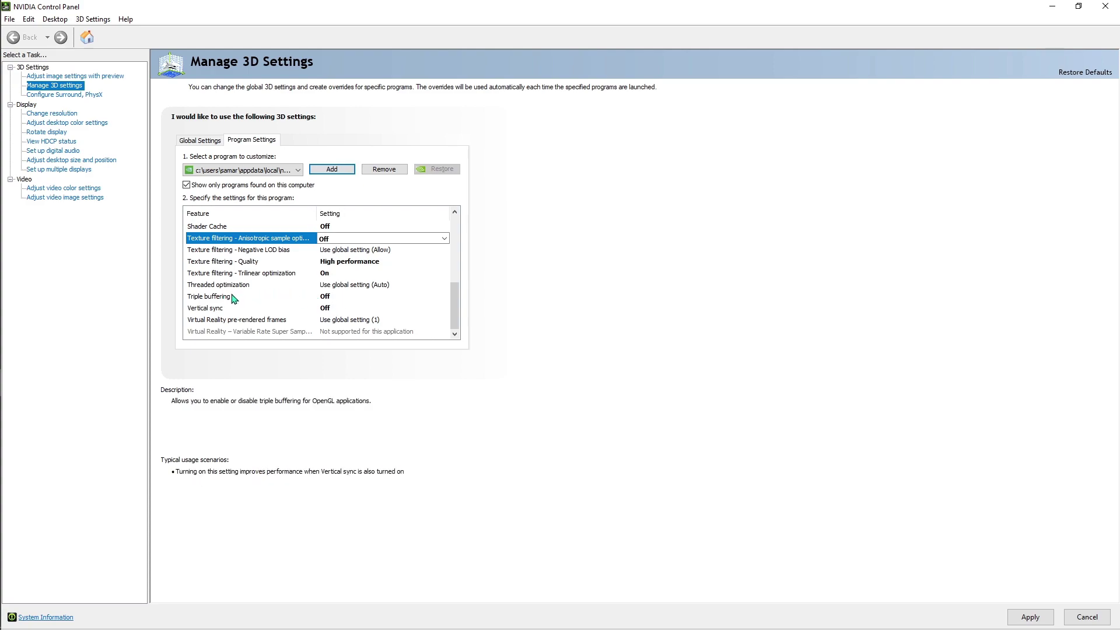
{"action": "scroll", "coordinate": [376, 213], "scroll_direction": "up", "scroll_amount": 5}
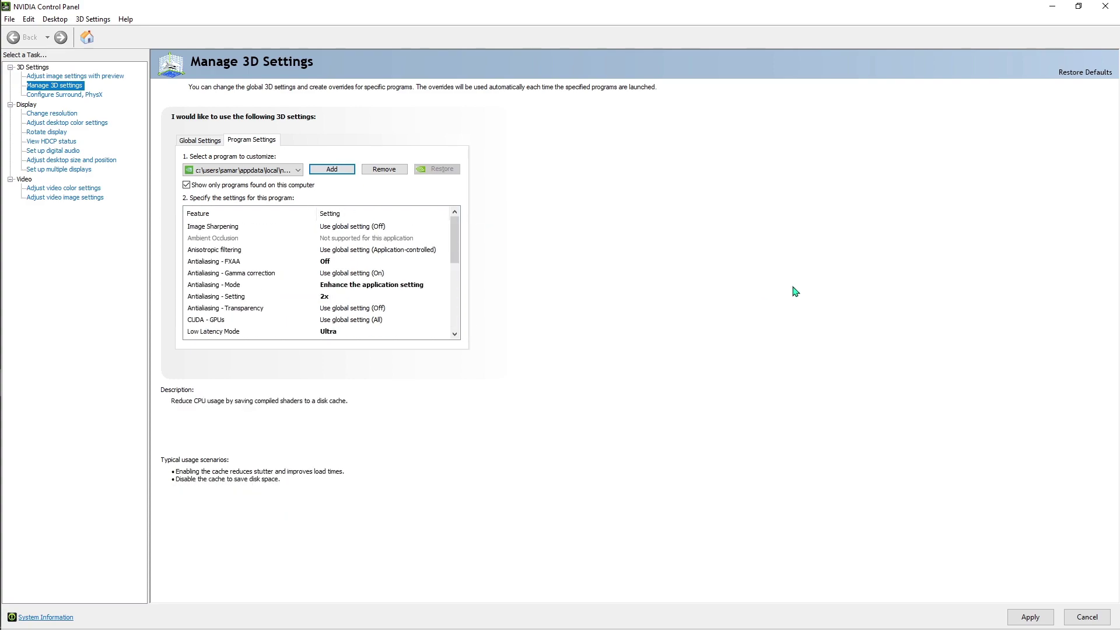
{"action": "left_click", "coordinate": [1106, 6]}
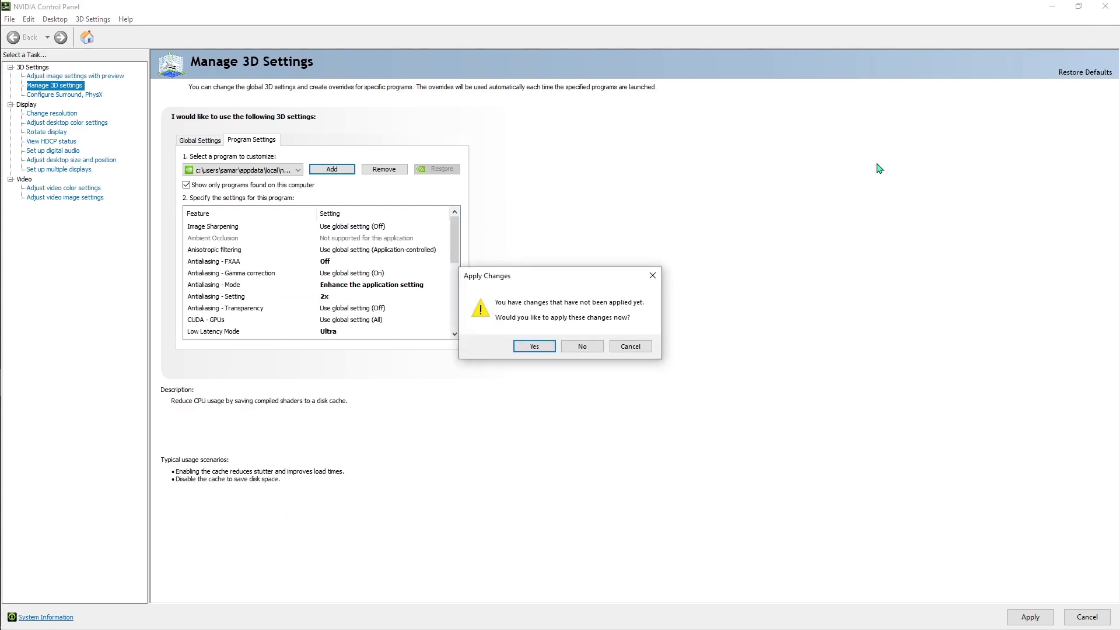
{"action": "left_click", "coordinate": [536, 346]}
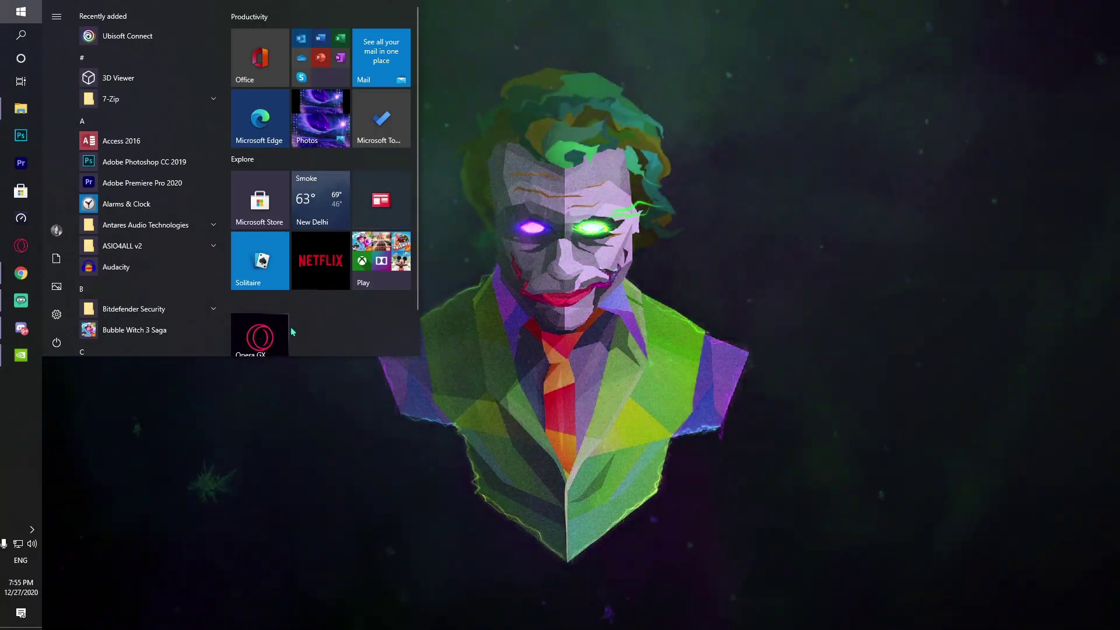
Step: Launch GeForce NOW and add a desktop shortcut for Fortnite from My Library
{"action": "left_click", "coordinate": [22, 354]}
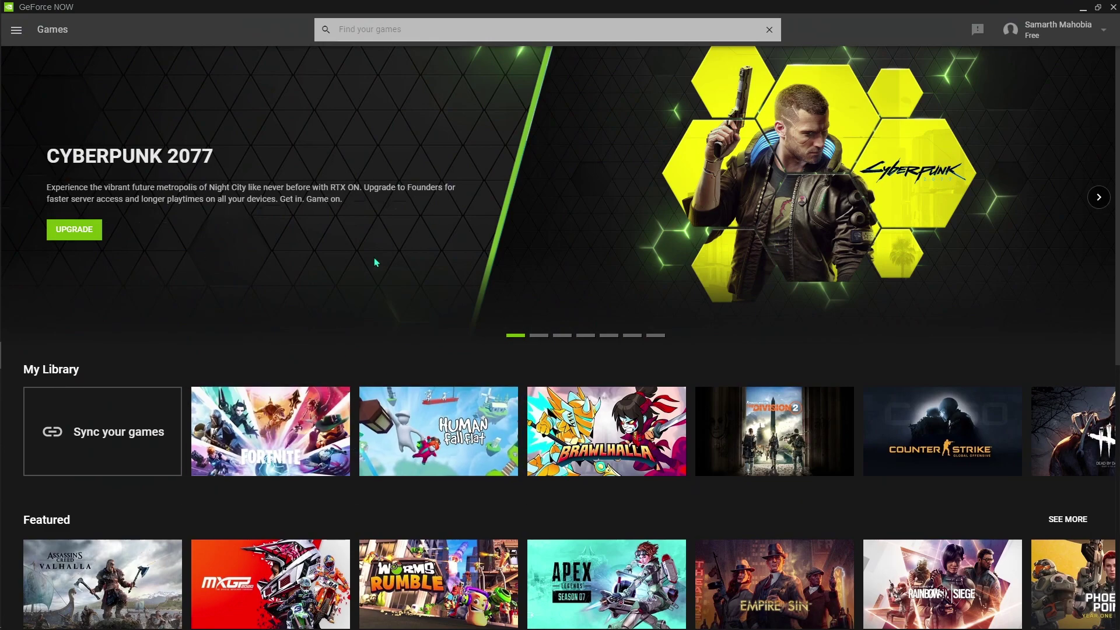
{"action": "mouse_move", "coordinate": [256, 446]}
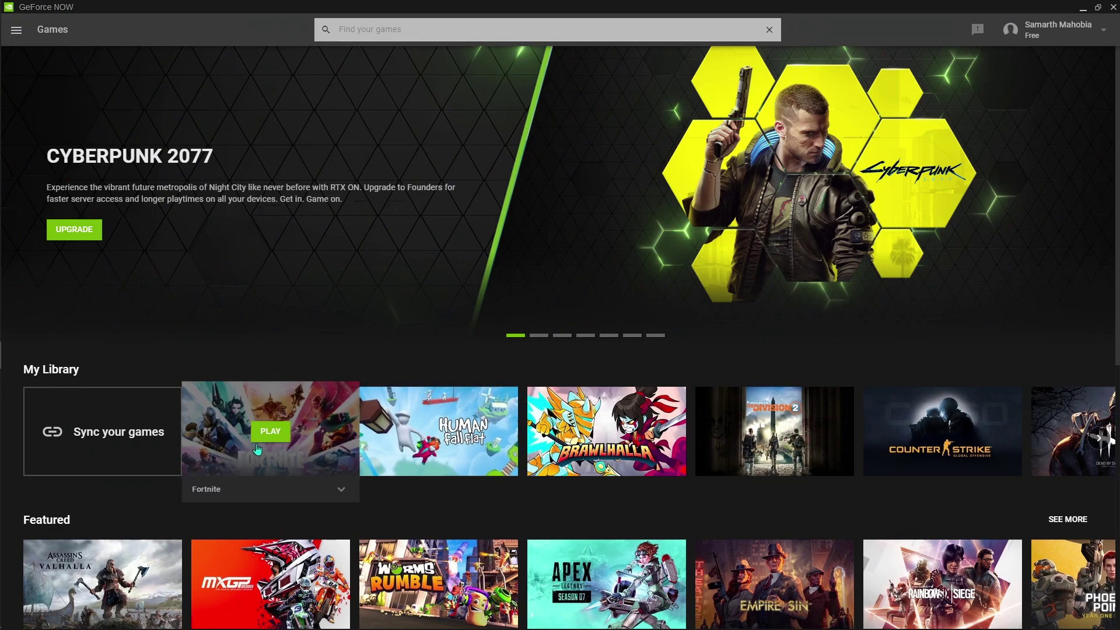
{"action": "left_click", "coordinate": [318, 454]}
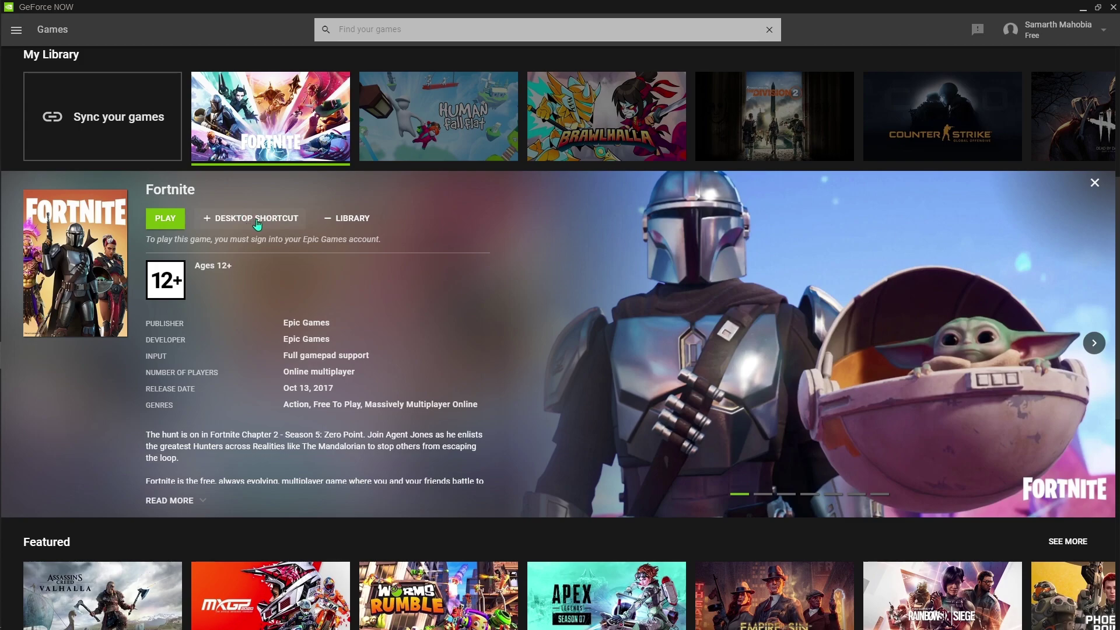
{"action": "left_click", "coordinate": [270, 224]}
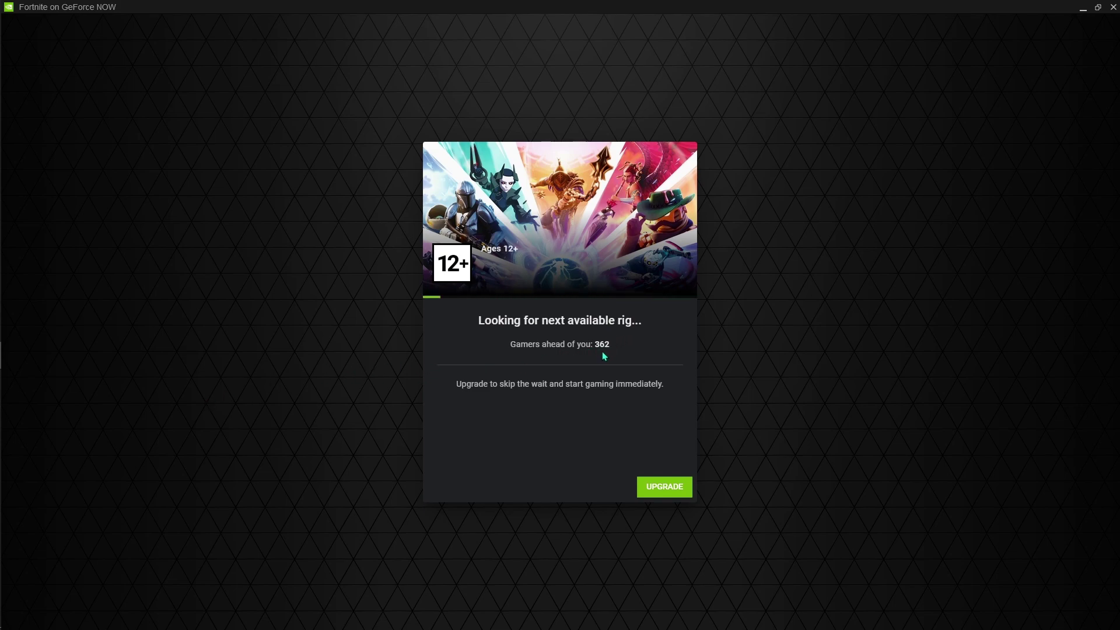
Step: Close the GeForce NOW window to quit the queued Fortnite session
{"action": "left_click", "coordinate": [1113, 8]}
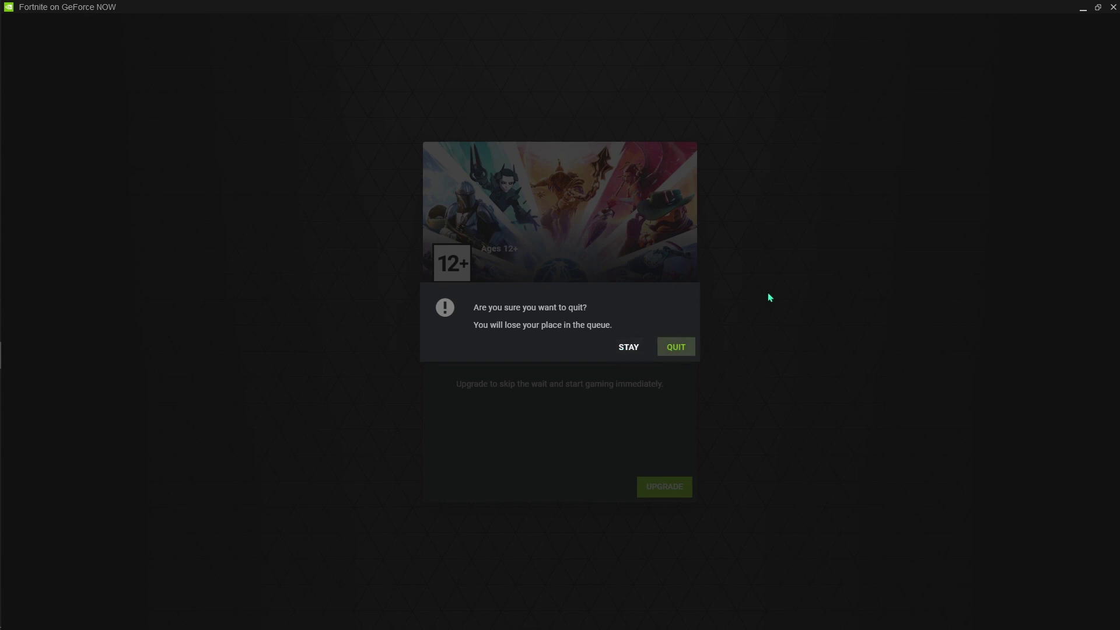